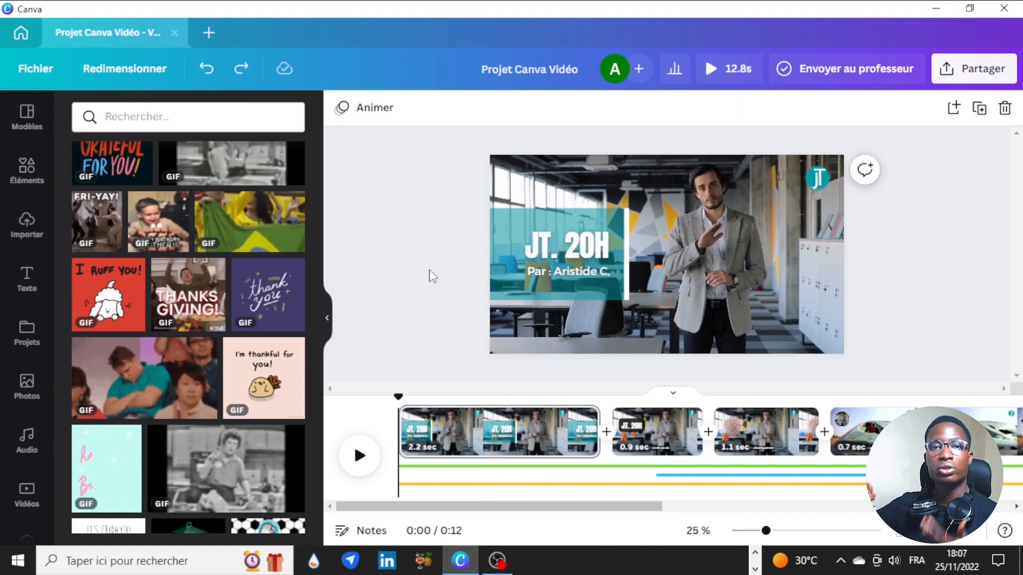
- Delete the existing title banner, its teal block and both text lines, from the first video scene
{"action": "left_click_drag", "start_coordinate": [424, 218], "coordinate": [664, 328]}
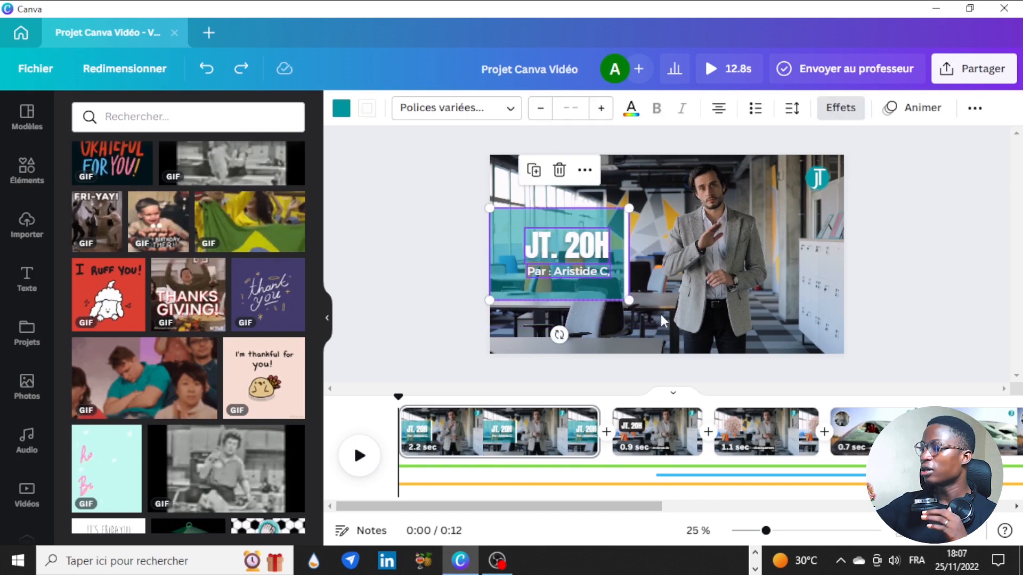
{"action": "key", "text": "Delete"}
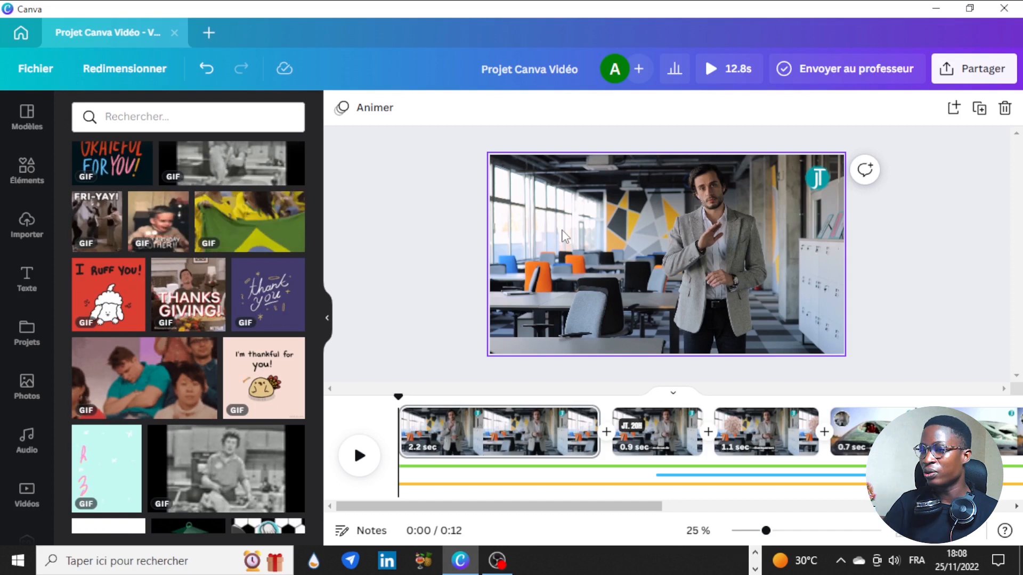
- Add a square shape, place it against the video frame's left edge, and fill it with the document's teal colour
{"action": "left_click", "coordinate": [7, 159]}
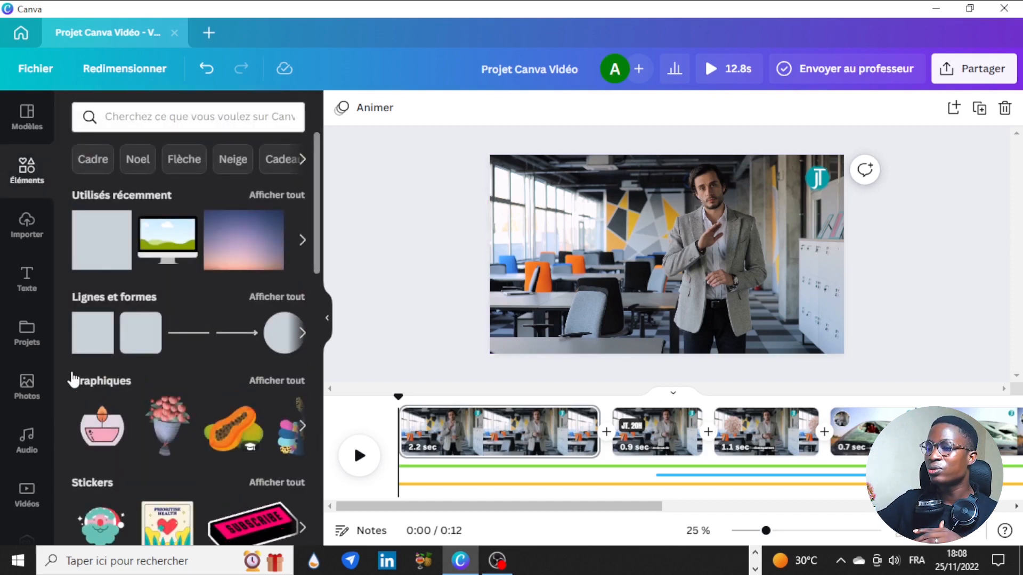
{"action": "left_click", "coordinate": [86, 344]}
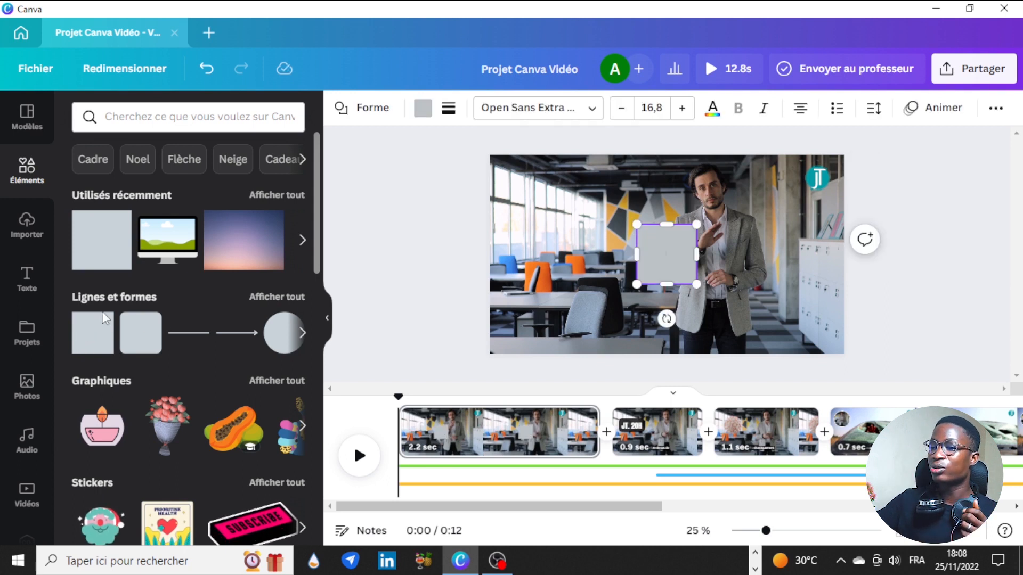
{"action": "left_click_drag", "start_coordinate": [666, 255], "coordinate": [519, 262]}
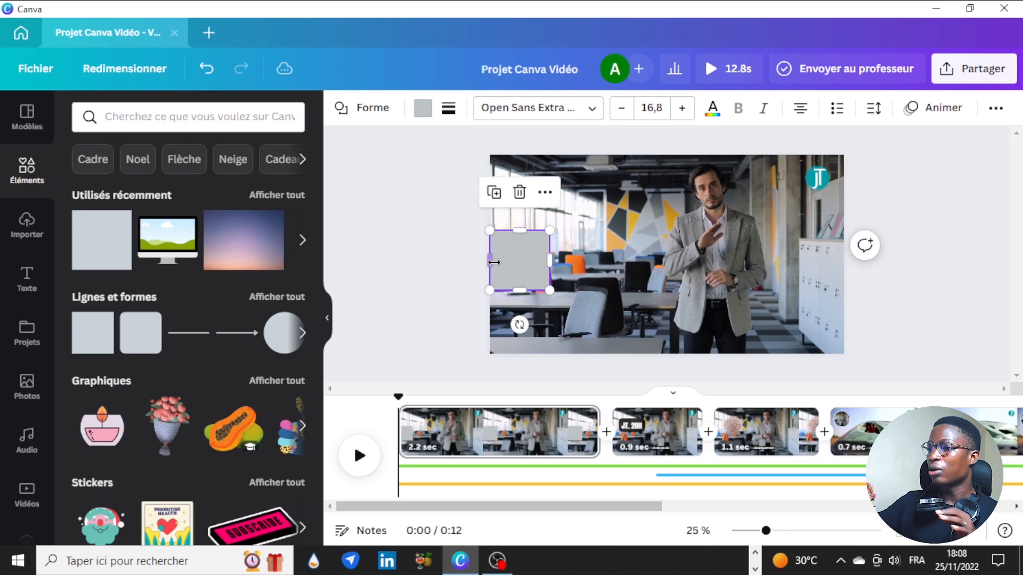
{"action": "left_click", "coordinate": [422, 112]}
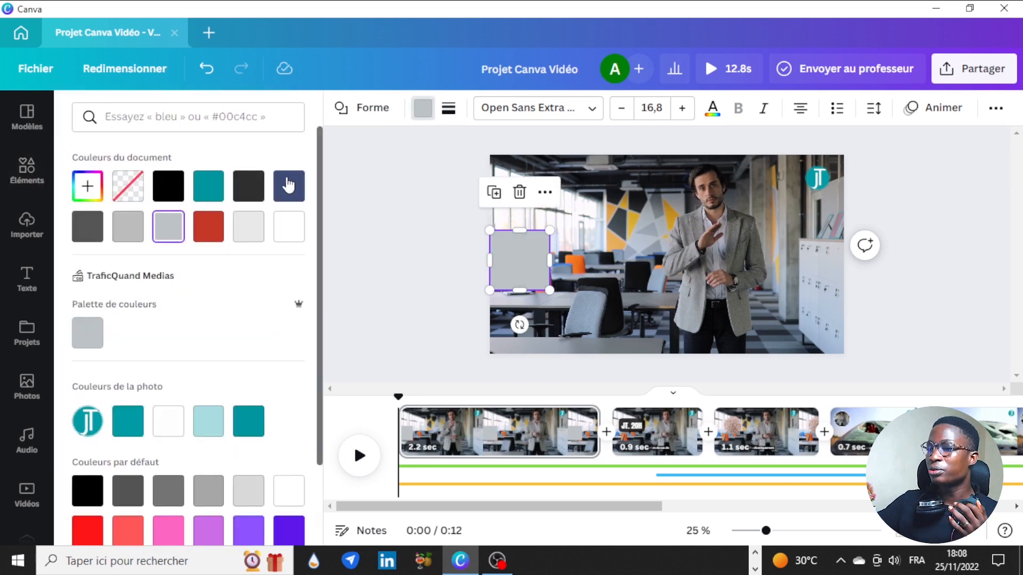
{"action": "left_click", "coordinate": [218, 190]}
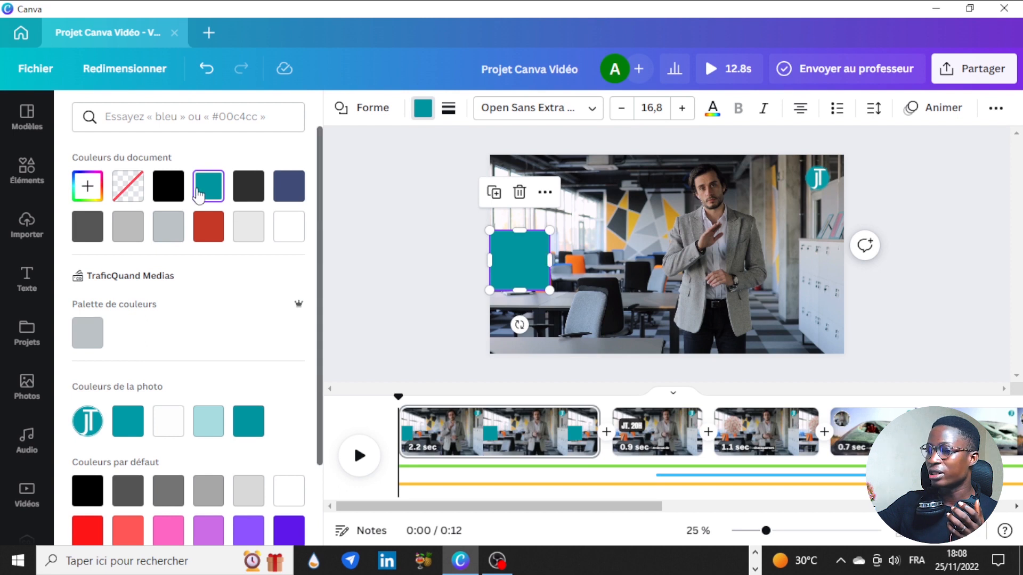
- Stretch the teal square into a rectangle about 670 wide, make it slightly taller, and shift it up a little
{"action": "left_click_drag", "start_coordinate": [547, 257], "coordinate": [611, 268]}
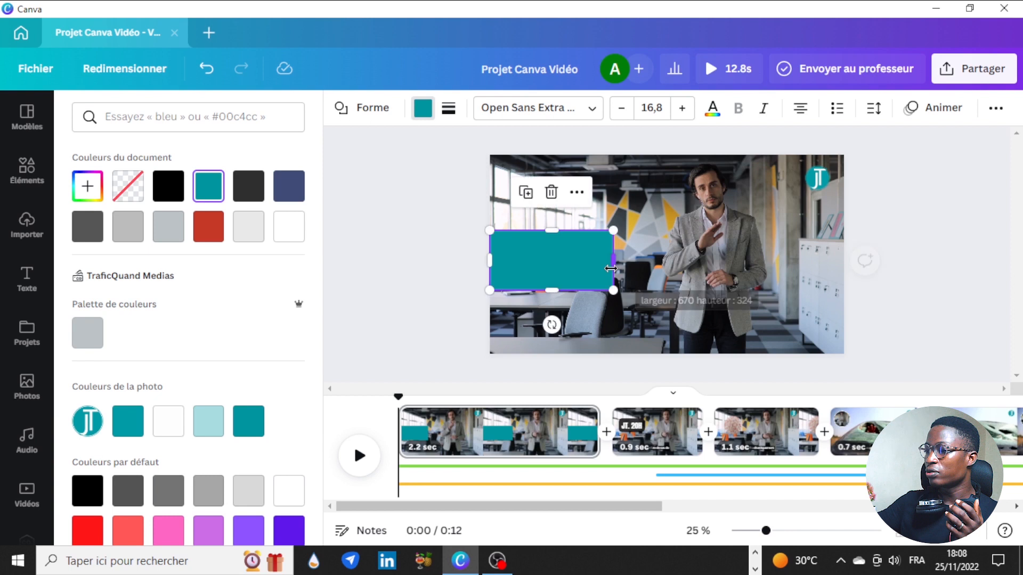
{"action": "left_click_drag", "start_coordinate": [552, 294], "coordinate": [552, 299]}
{"action": "left_click_drag", "start_coordinate": [589, 267], "coordinate": [589, 262]}
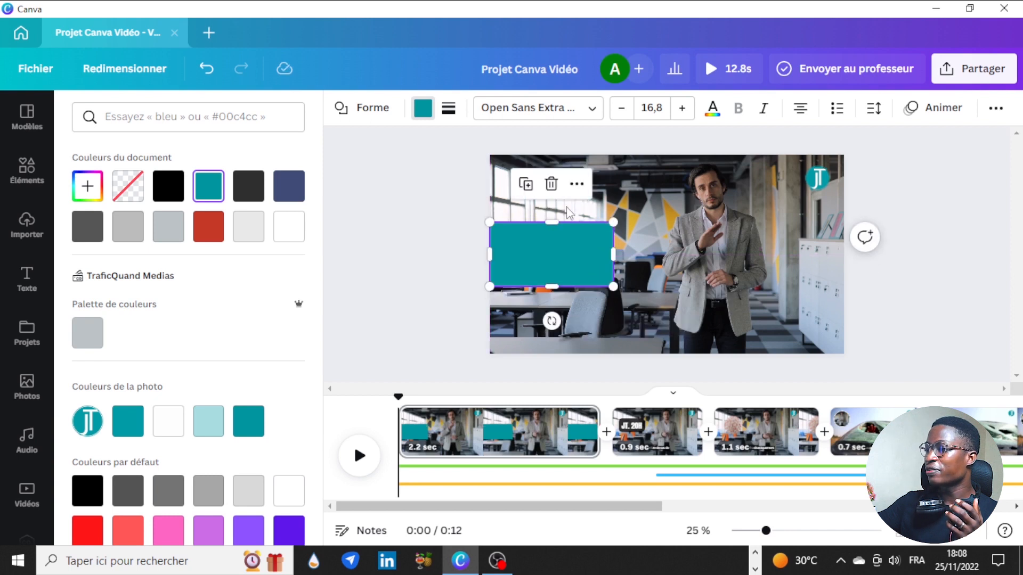
- Set the teal rectangle's transparency to 74
{"action": "left_click", "coordinate": [994, 109]}
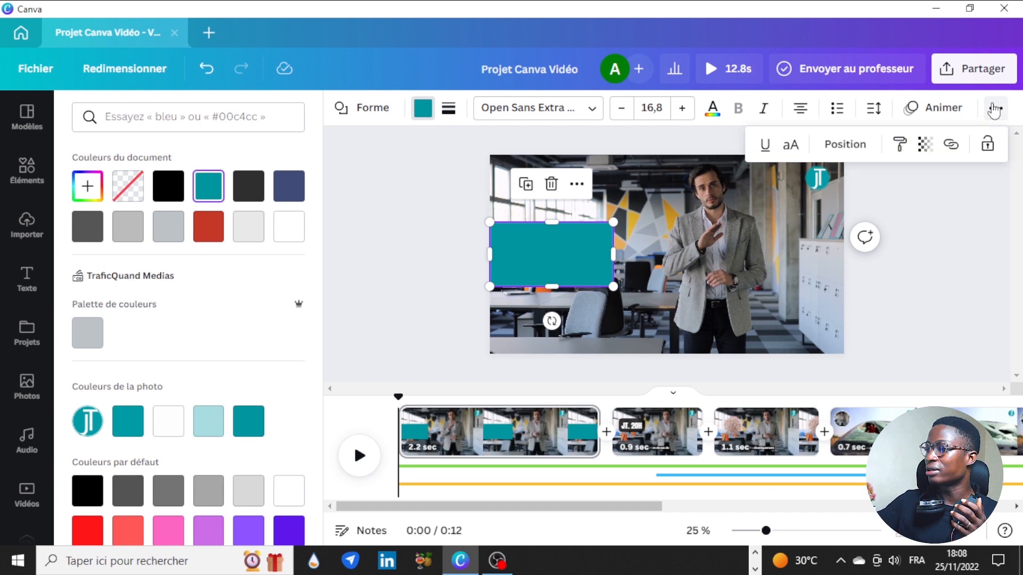
{"action": "left_click", "coordinate": [916, 154]}
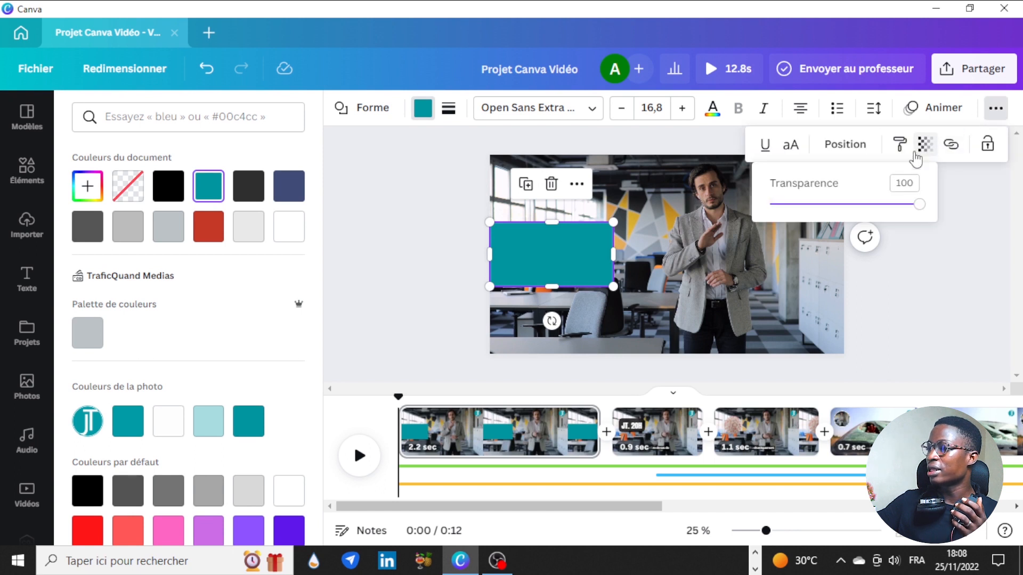
{"action": "left_click_drag", "start_coordinate": [904, 205], "coordinate": [883, 206]}
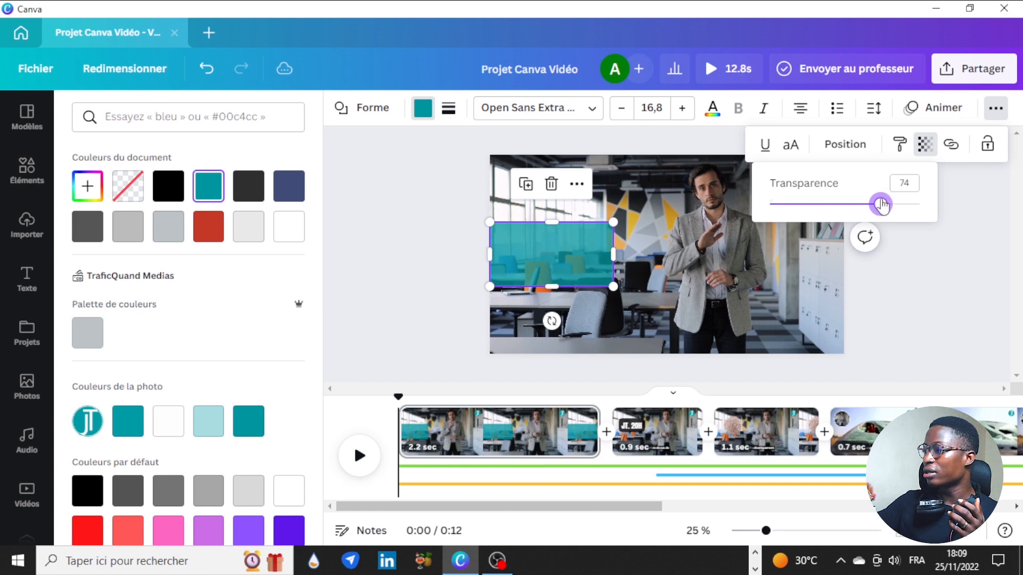
{"action": "left_click", "coordinate": [889, 280]}
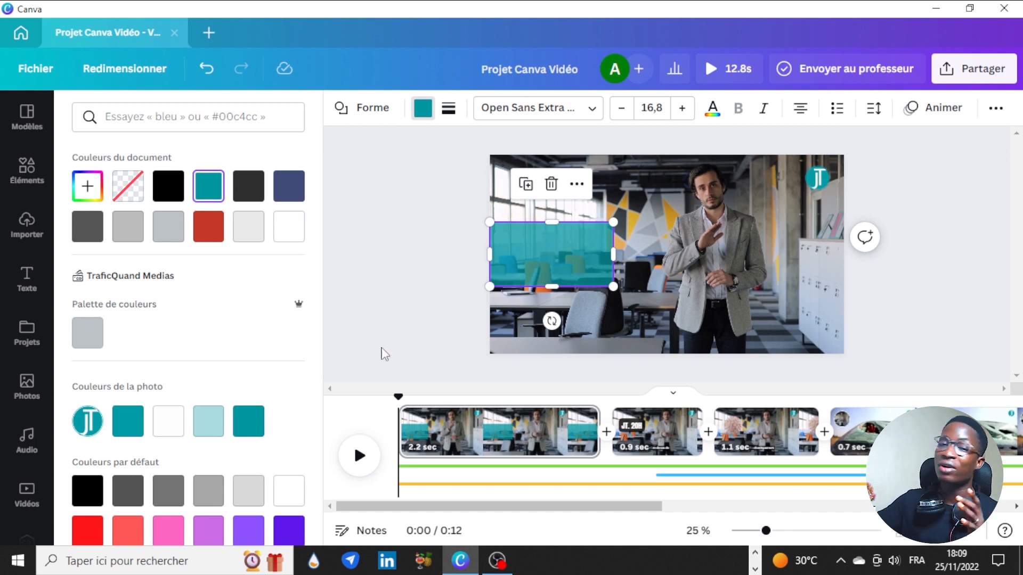
- Insert a plain straight line into the first scene
{"action": "left_click", "coordinate": [397, 235]}
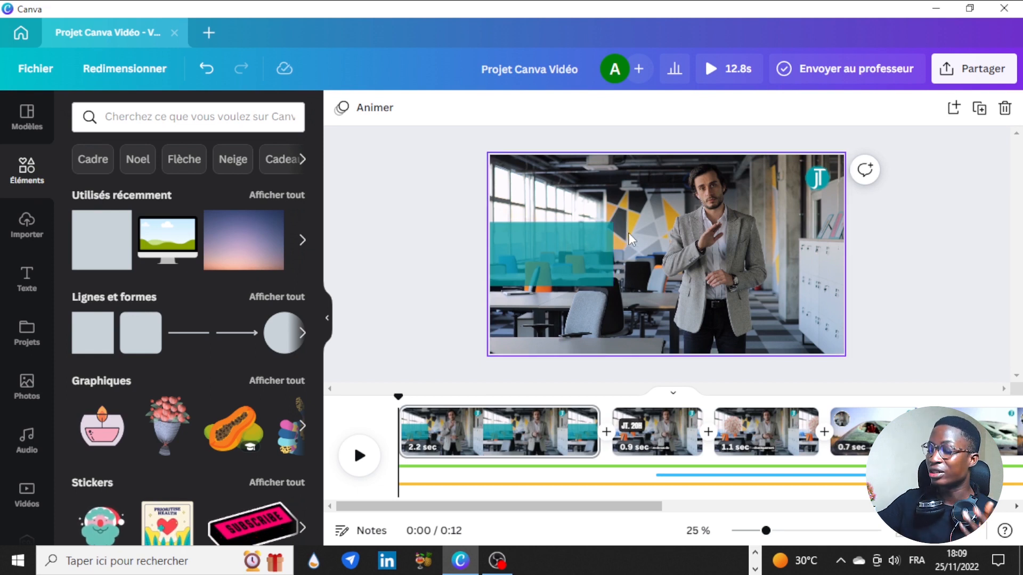
{"action": "left_click", "coordinate": [190, 334]}
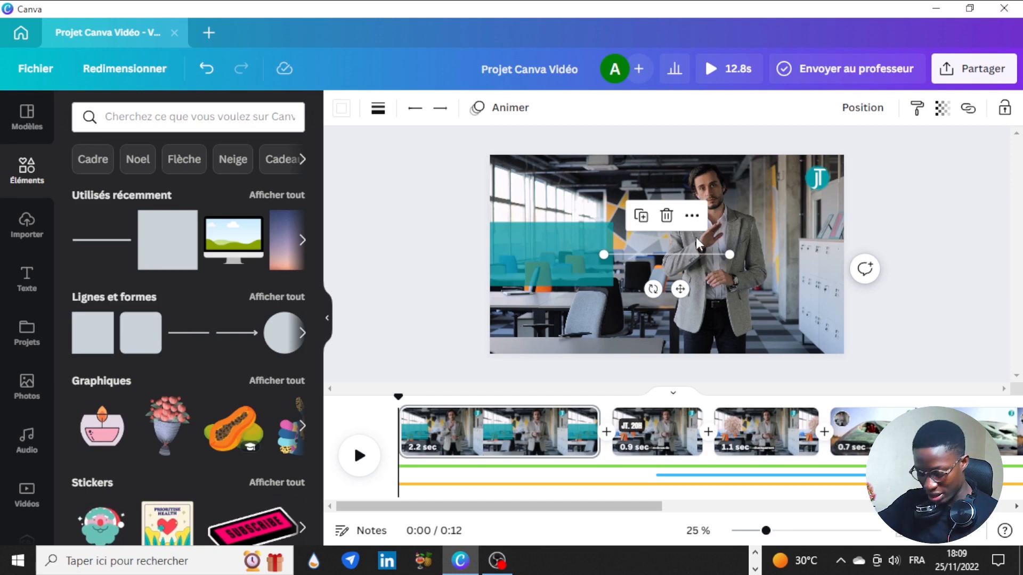
{"action": "key", "text": "shift+Down"}
{"action": "key", "text": "shift+Right"}
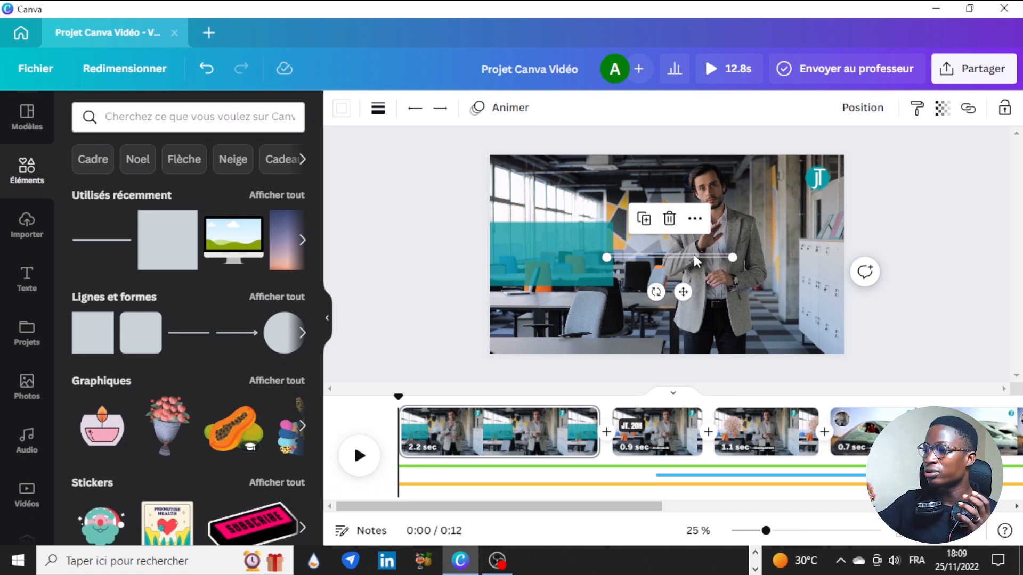
{"action": "left_click", "coordinate": [669, 219]}
{"action": "key", "text": "ctrl+z"}
{"action": "key", "text": "ctrl+z"}
{"action": "key", "text": "ctrl+z"}
- Rotate the line to vertical and shorten it to match the teal rectangle's height
{"action": "left_click_drag", "start_coordinate": [647, 289], "coordinate": [704, 274]}
{"action": "left_click_drag", "start_coordinate": [666, 317], "coordinate": [666, 287]}
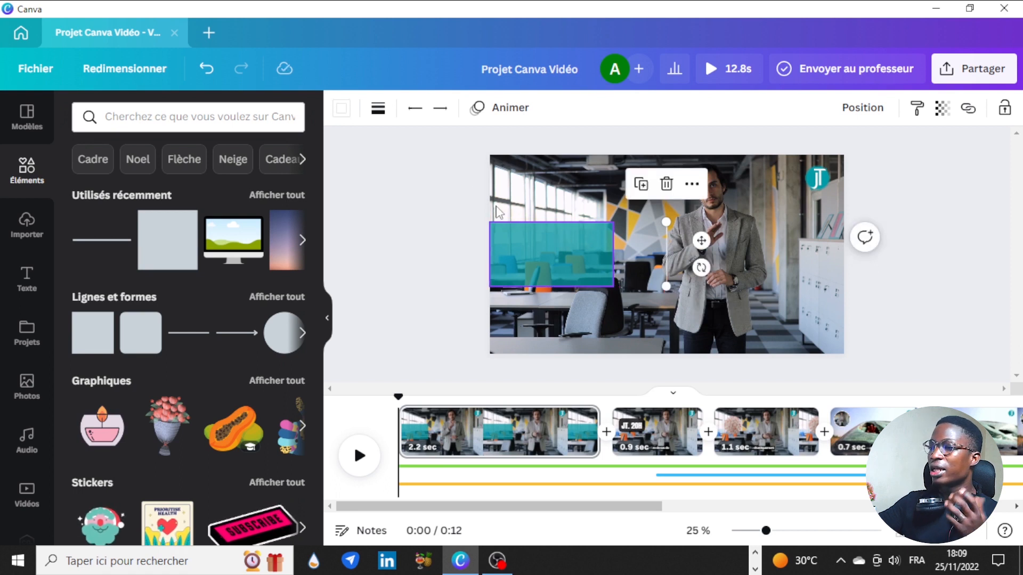
- Set the line thickness to 20 and place the line along the teal rectangle's right edge
{"action": "left_click", "coordinate": [378, 109]}
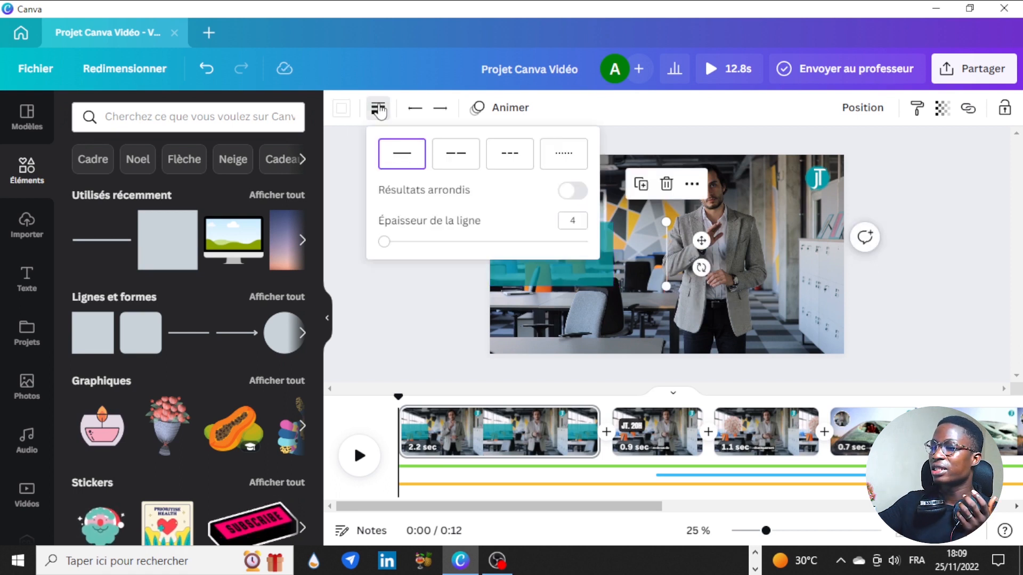
{"action": "left_click_drag", "start_coordinate": [384, 243], "coordinate": [418, 242]}
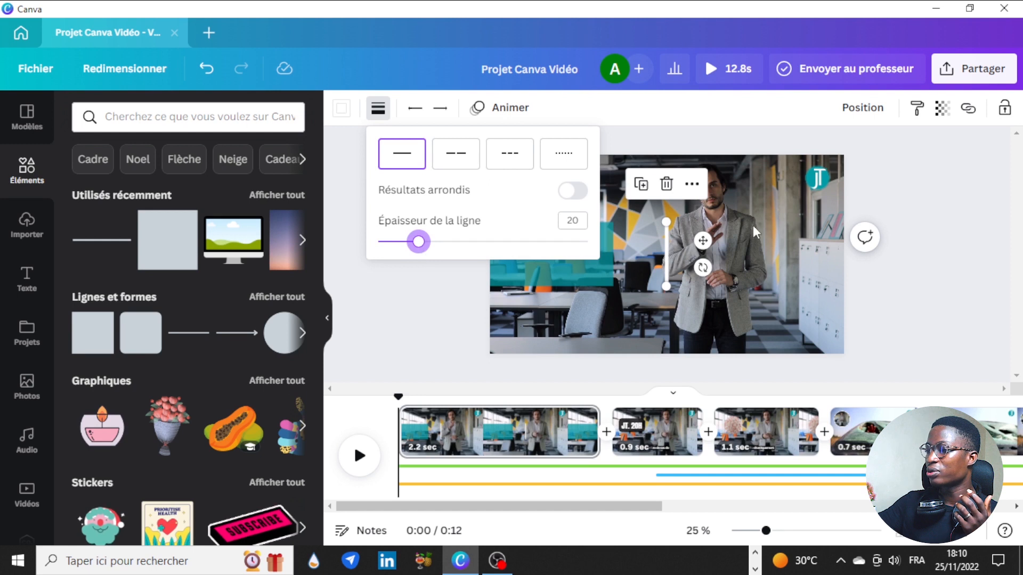
{"action": "left_click_drag", "start_coordinate": [706, 244], "coordinate": [661, 242]}
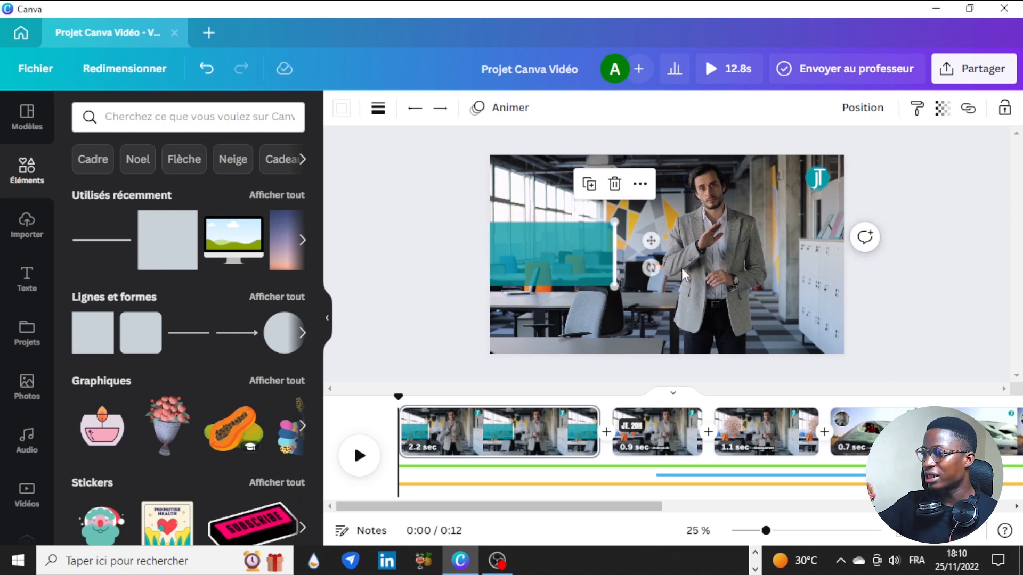
{"action": "left_click", "coordinate": [720, 309]}
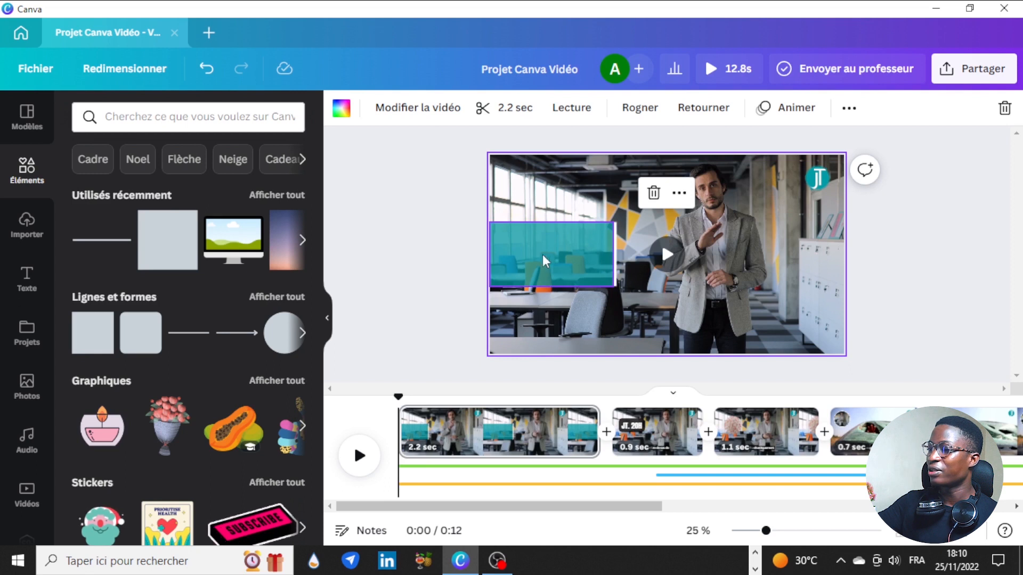
- Extend the teal rectangle's left side slightly beyond the edge of the video frame
{"action": "left_click", "coordinate": [498, 250]}
{"action": "left_click_drag", "start_coordinate": [488, 253], "coordinate": [480, 252]}
{"action": "left_click", "coordinate": [457, 224]}
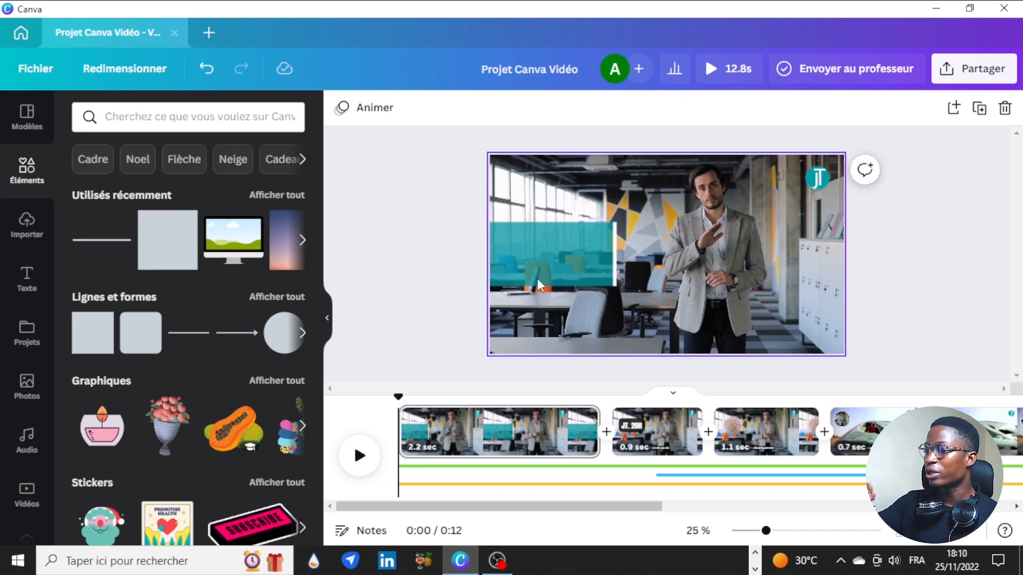
{"action": "left_click", "coordinate": [500, 250]}
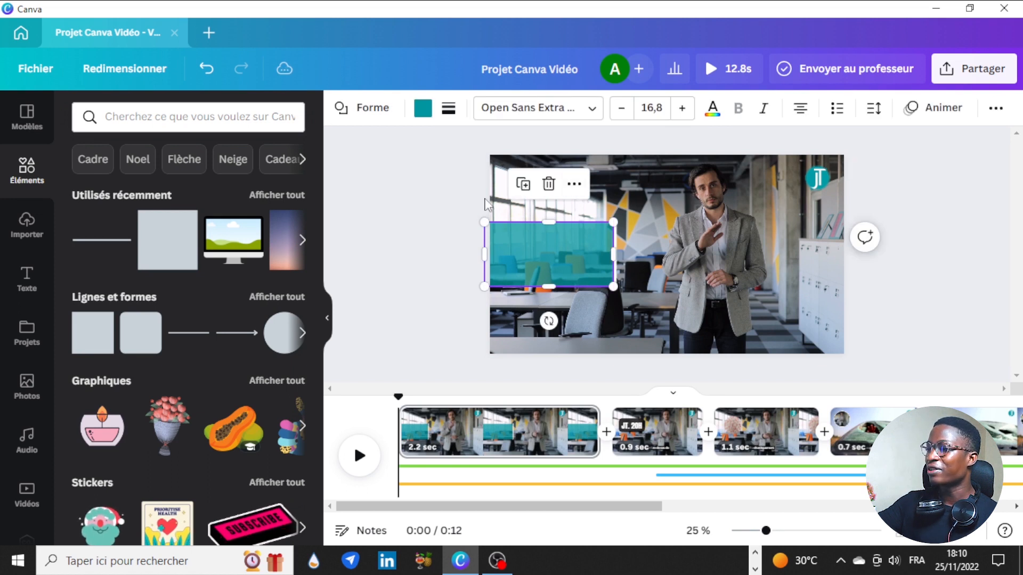
{"action": "left_click", "coordinate": [663, 282]}
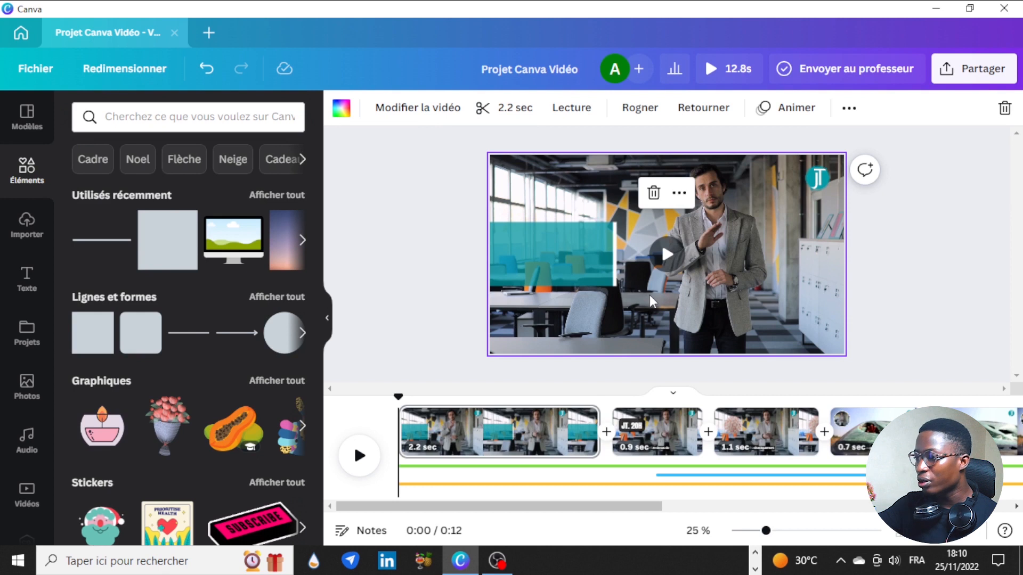
{"action": "left_click", "coordinate": [535, 257]}
{"action": "left_click", "coordinate": [416, 270]}
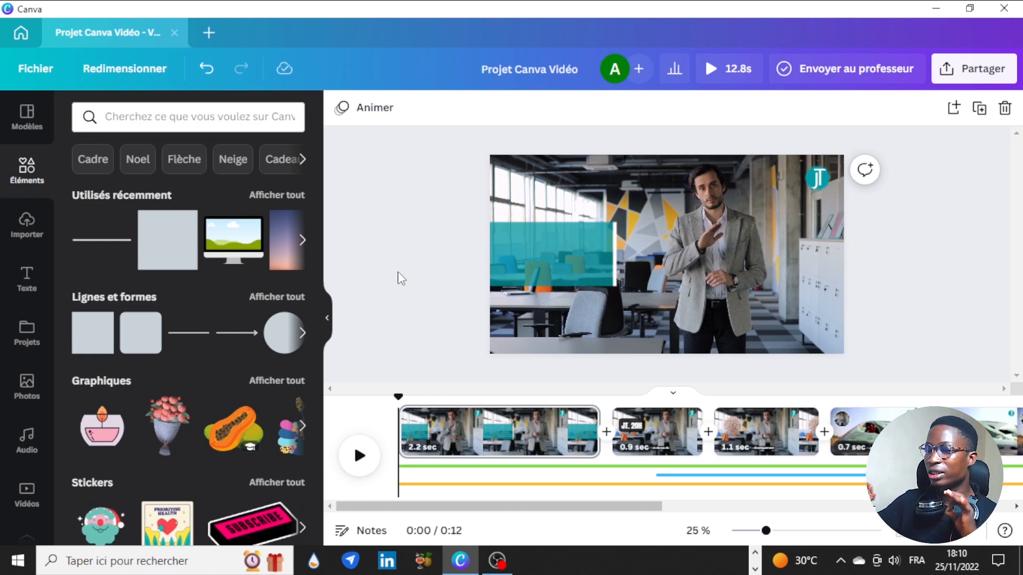
- Add a new text box to the scene and set its font to Anton
{"action": "left_click", "coordinate": [27, 277]}
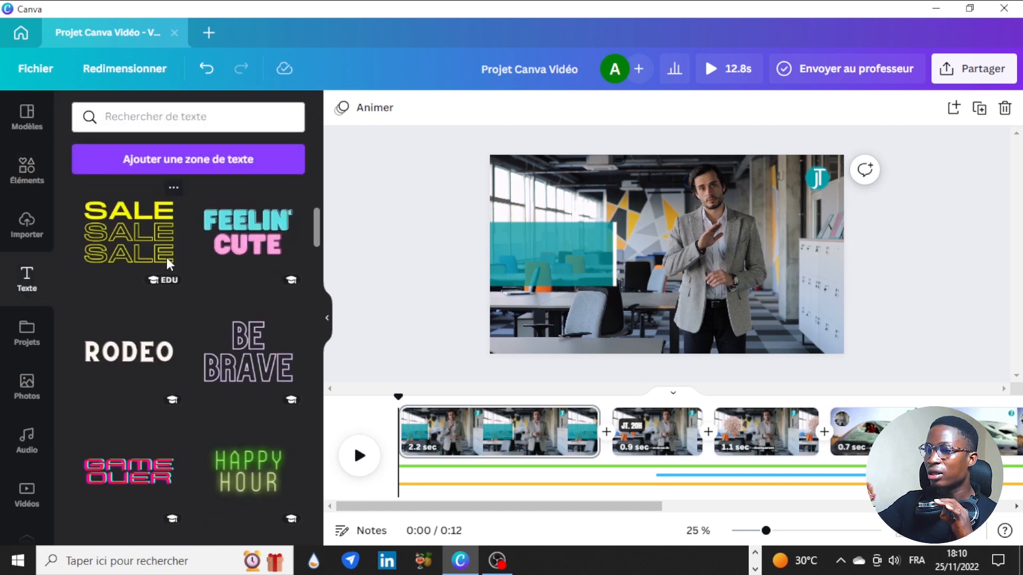
{"action": "left_click", "coordinate": [205, 170]}
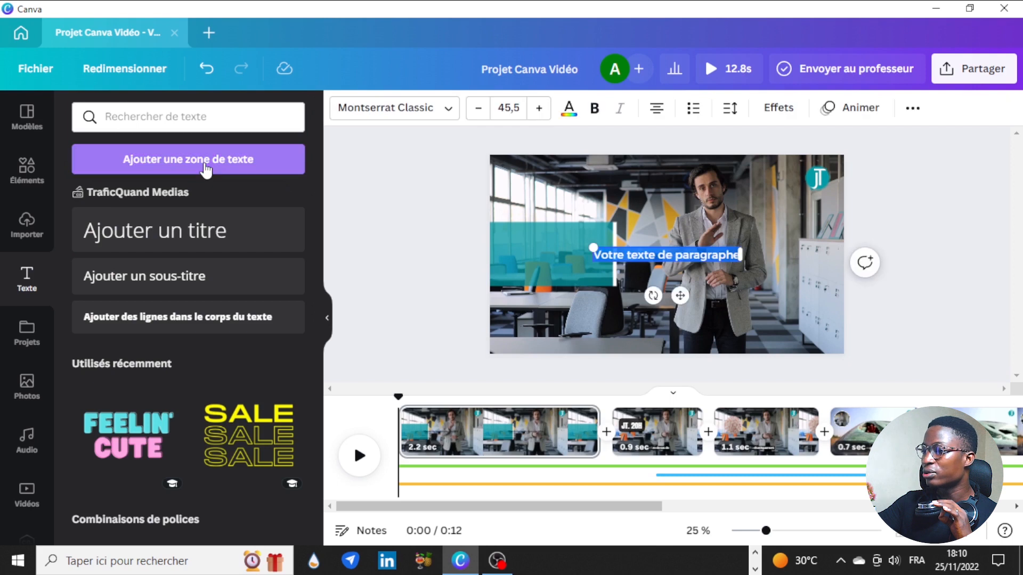
{"action": "left_click", "coordinate": [421, 114]}
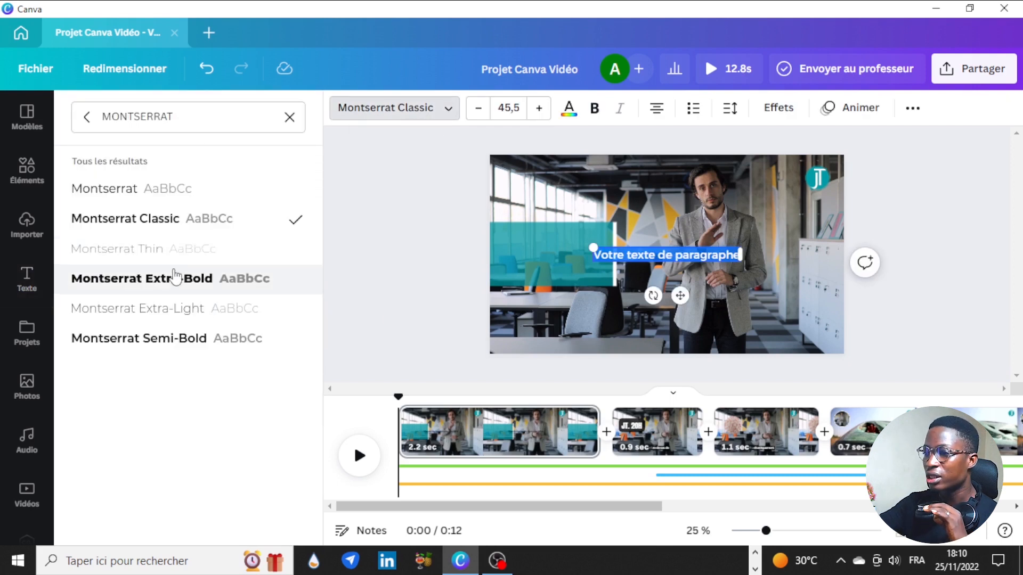
{"action": "double_click", "coordinate": [128, 116]}
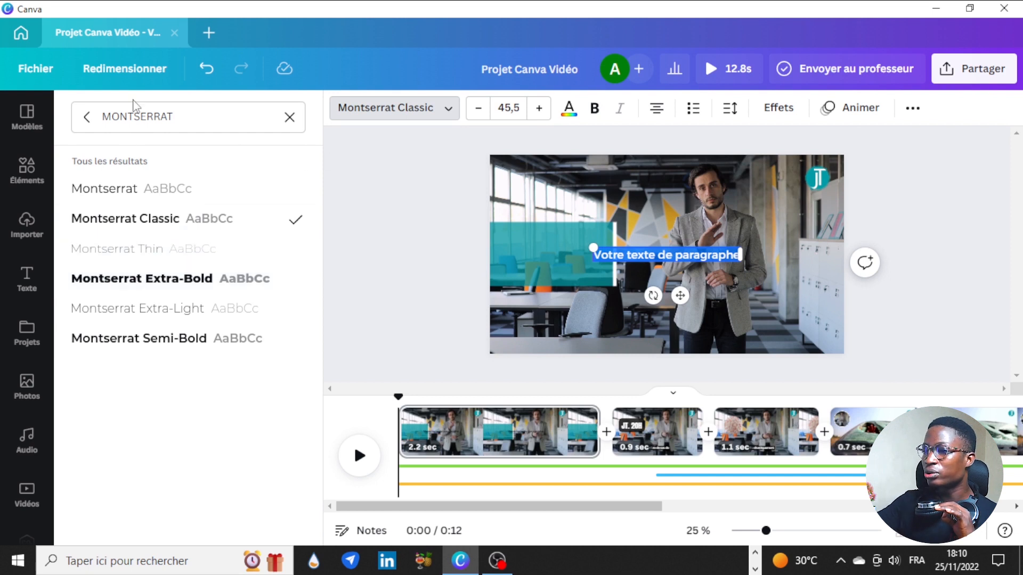
{"action": "type", "text": "anton"}
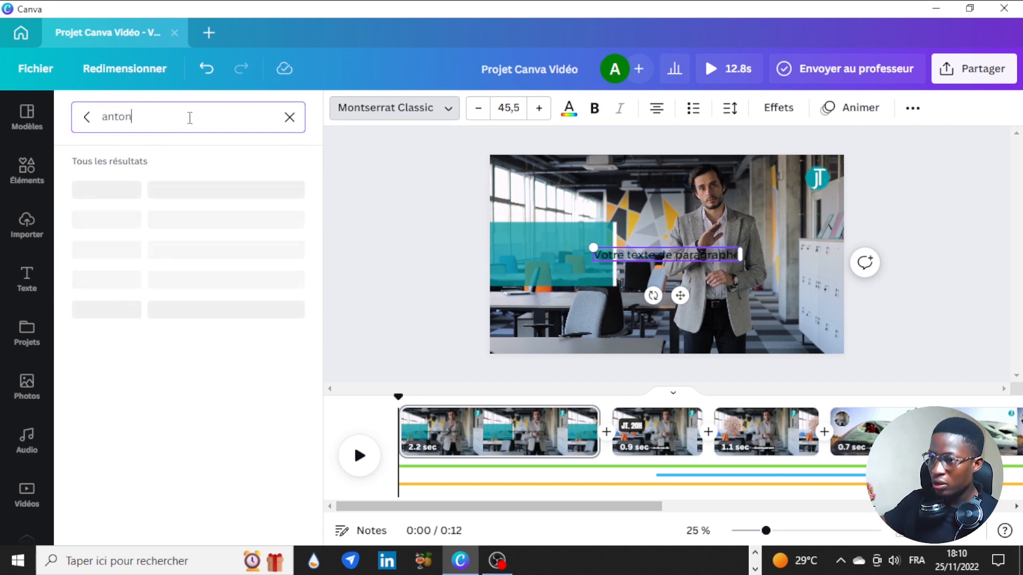
{"action": "left_click", "coordinate": [169, 190]}
- Replace the placeholder text with "JT.20H", enlarge it to size 116, and place it on the teal rectangle
{"action": "triple_click", "coordinate": [642, 251]}
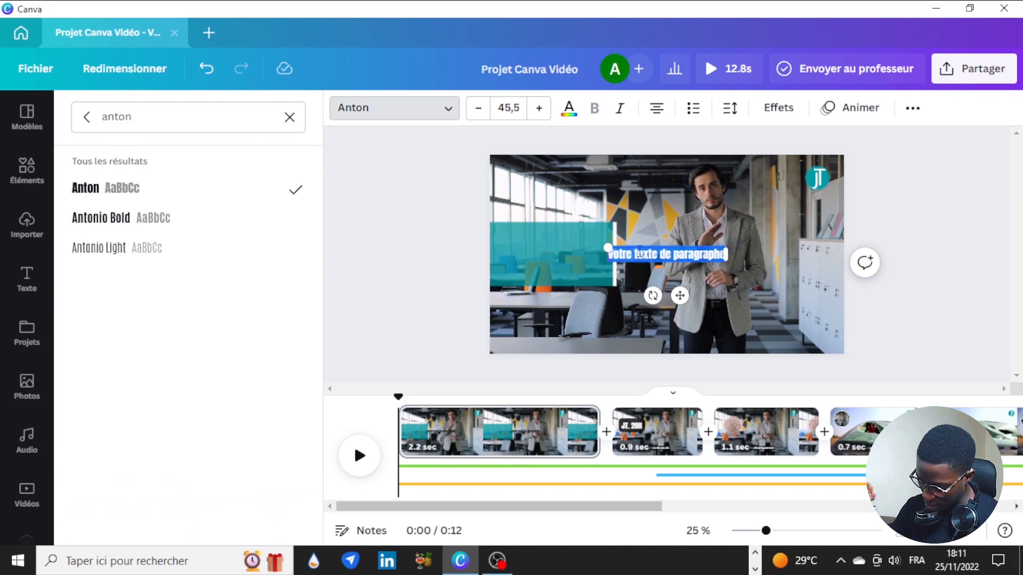
{"action": "type", "text": "JT. 20H"}
{"action": "left_click_drag", "start_coordinate": [647, 282], "coordinate": [588, 265]}
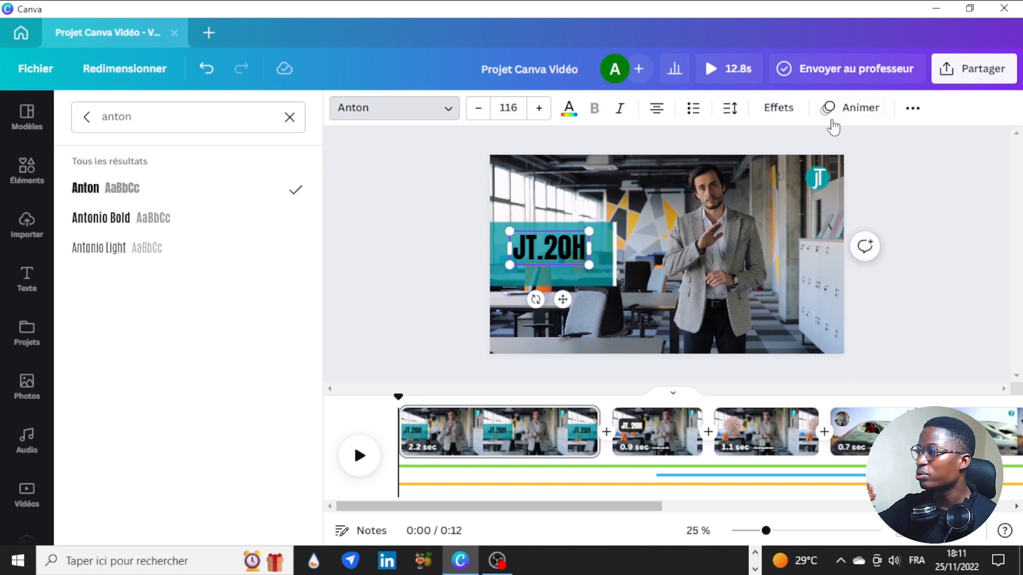
- Change the "JT.20H" title's text colour to white
{"action": "left_click", "coordinate": [910, 109]}
{"action": "left_click", "coordinate": [571, 113]}
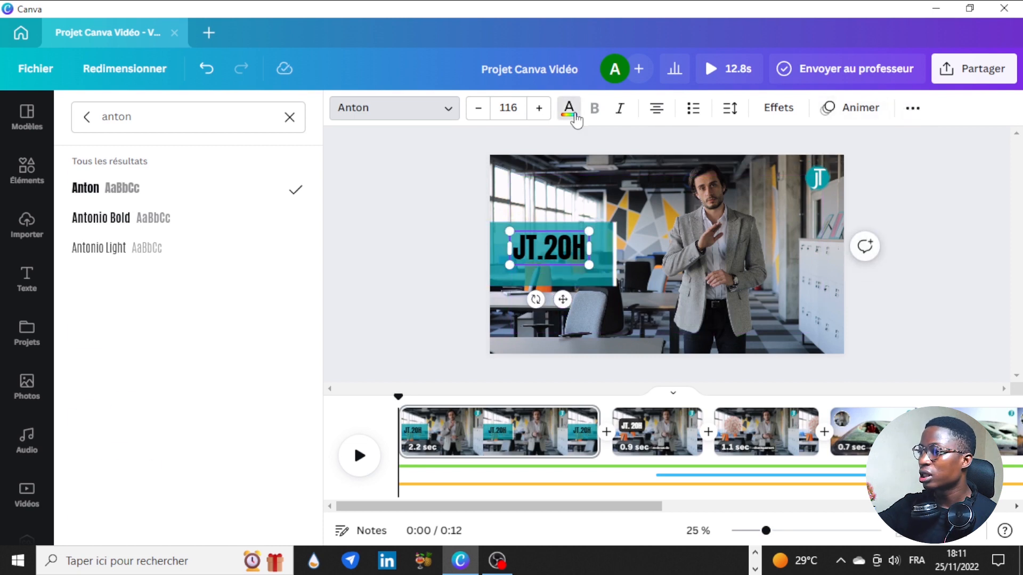
{"action": "left_click", "coordinate": [197, 231]}
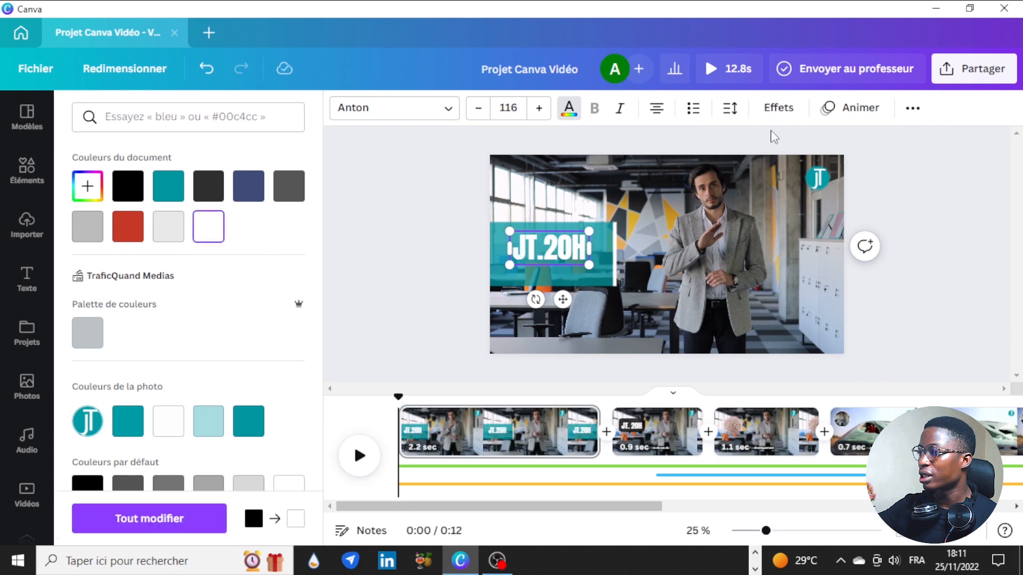
- Apply the Élévation text effect to the "JT.20H" title
{"action": "left_click", "coordinate": [912, 109]}
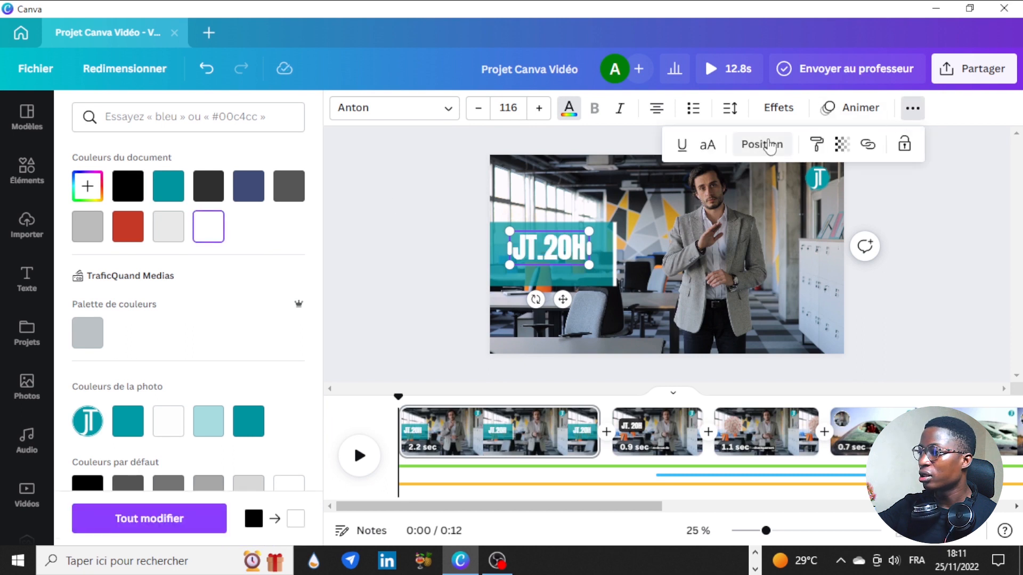
{"action": "left_click", "coordinate": [780, 108]}
{"action": "left_click", "coordinate": [258, 221]}
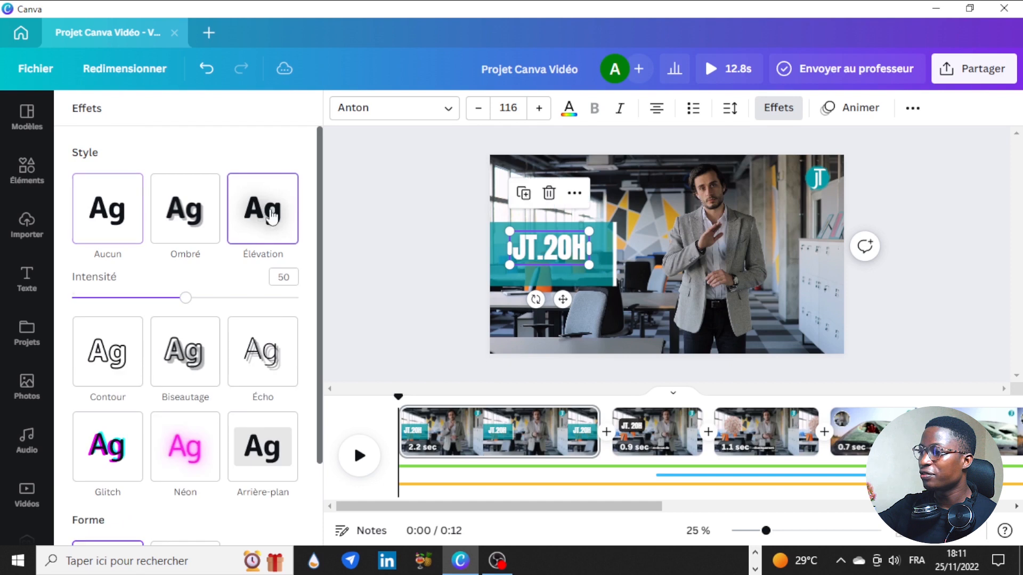
{"action": "left_click", "coordinate": [411, 184]}
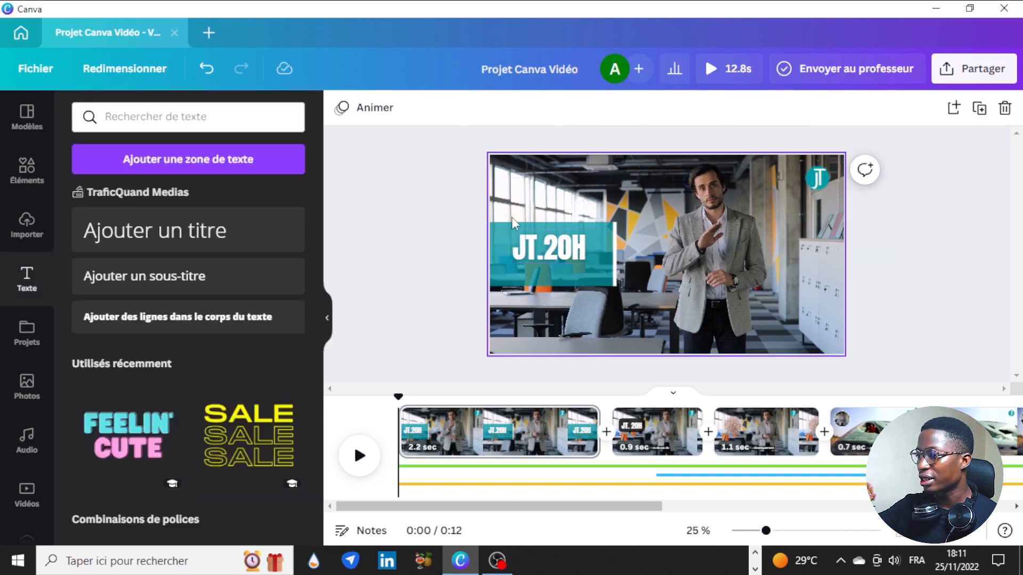
- Move the "JT.20H" title slightly higher on the teal rectangle to leave room for a second line
{"action": "left_click", "coordinate": [552, 241]}
{"action": "left_click_drag", "start_coordinate": [551, 241], "coordinate": [551, 236]}
{"action": "left_click", "coordinate": [441, 231]}
- Duplicate the "JT.20H" title and place the copy directly below the original
{"action": "left_click", "coordinate": [551, 242]}
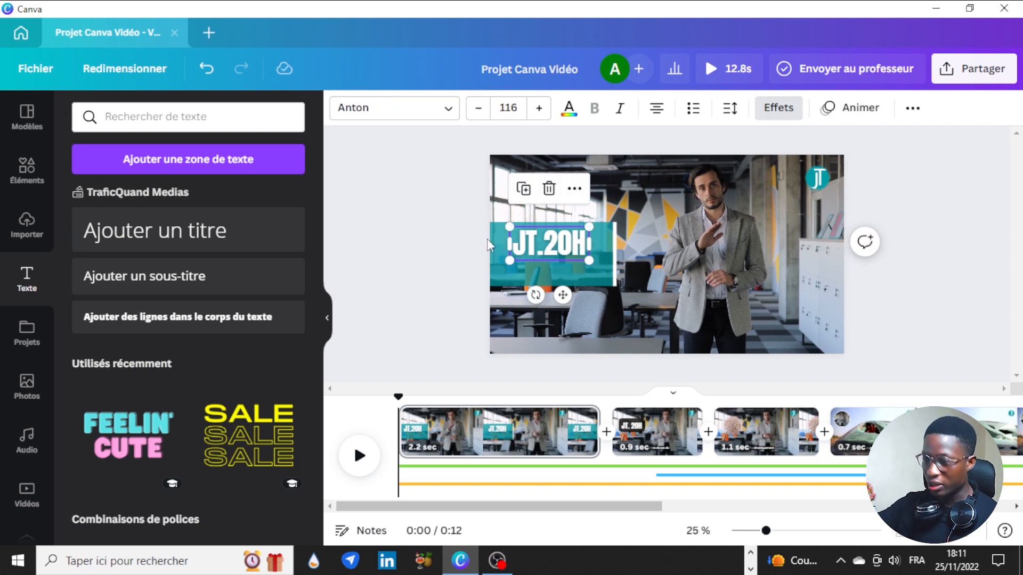
{"action": "key", "text": "ctrl+d"}
{"action": "left_click_drag", "start_coordinate": [549, 251], "coordinate": [544, 267]}
- Replace the duplicated text with "Par : " followed by the presenter's first name and last initial
{"action": "double_click", "coordinate": [546, 263]}
{"action": "type", "text": "PAR /"}
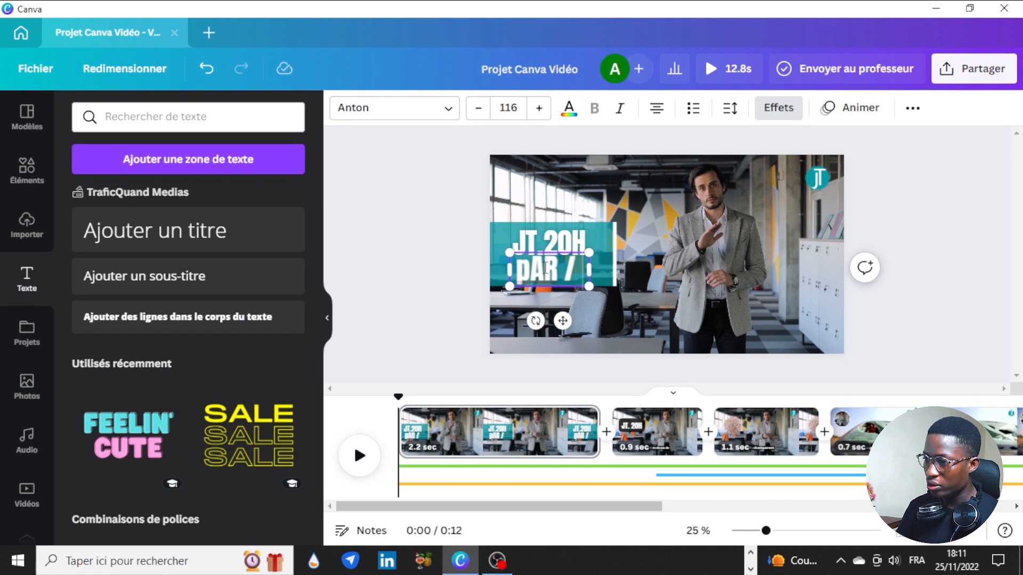
{"action": "key", "text": "BackSpace"}
{"action": "key", "text": "BackSpace"}
{"action": "key", "text": "BackSpace"}
{"action": "key", "text": "BackSpace"}
{"action": "key", "text": "BackSpace"}
{"action": "type", "text": "Par : Aristid"}
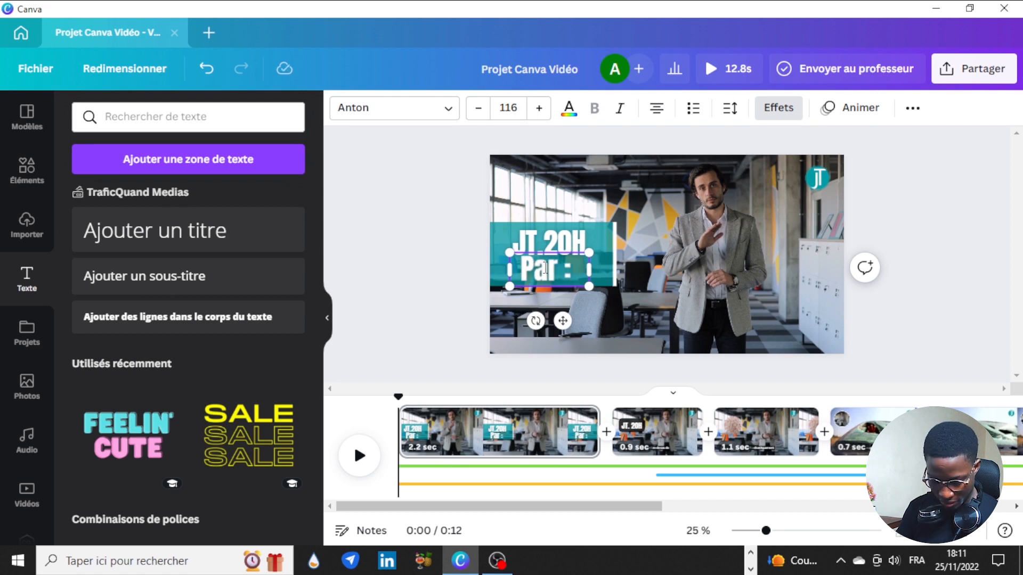
{"action": "type", "text": "e C:"}
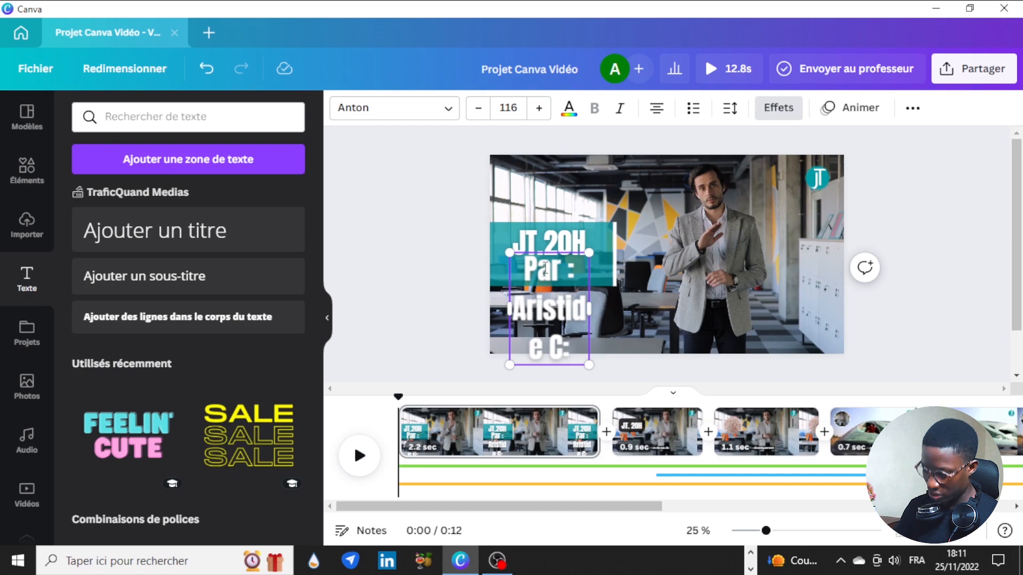
{"action": "key", "text": "BackSpace"}
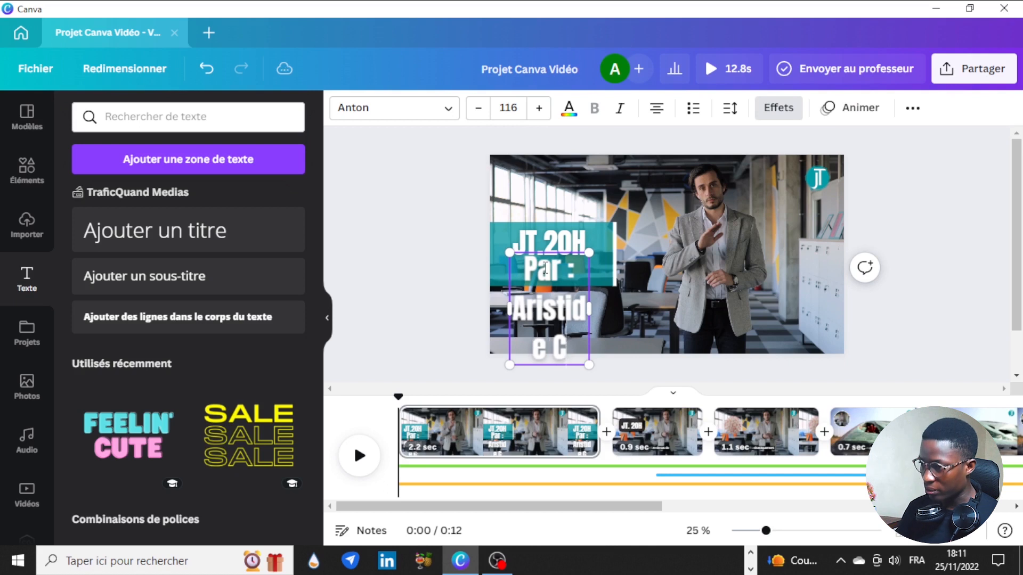
{"action": "type", "text": "."}
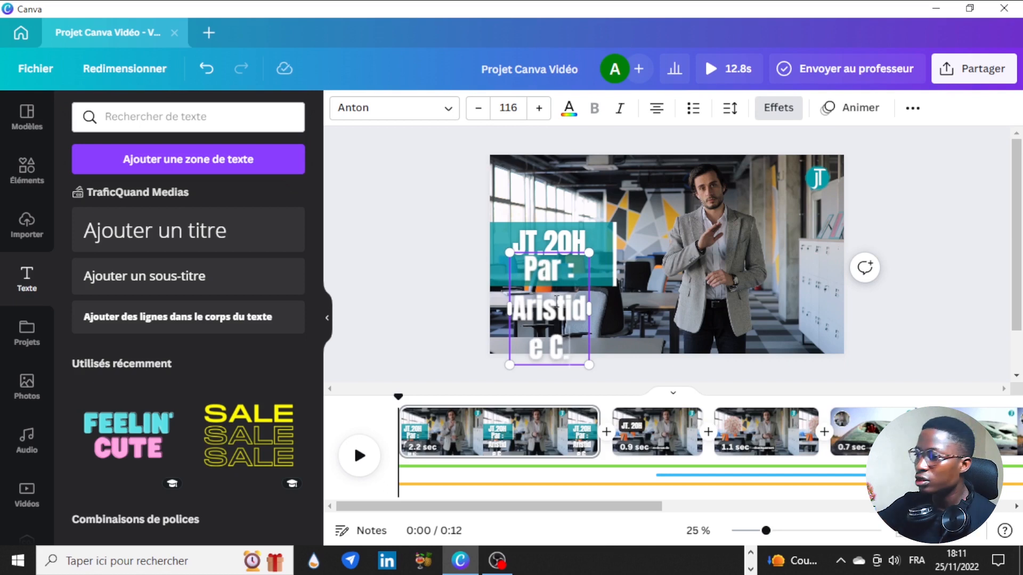
- Set the "Par :" byline's font to Montserrat Classic
{"action": "left_click", "coordinate": [375, 116]}
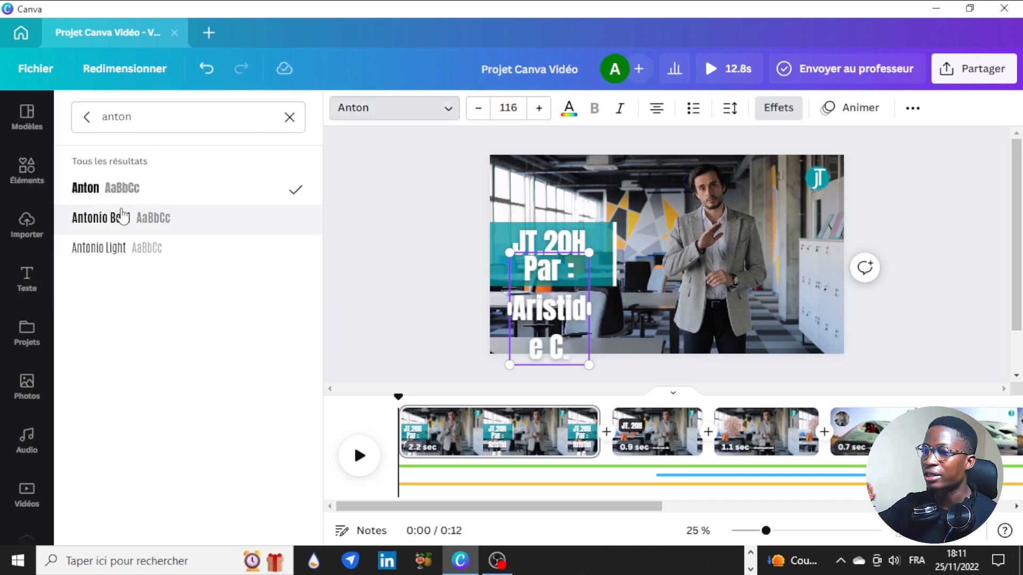
{"action": "double_click", "coordinate": [142, 120]}
{"action": "key", "text": "BackSpace"}
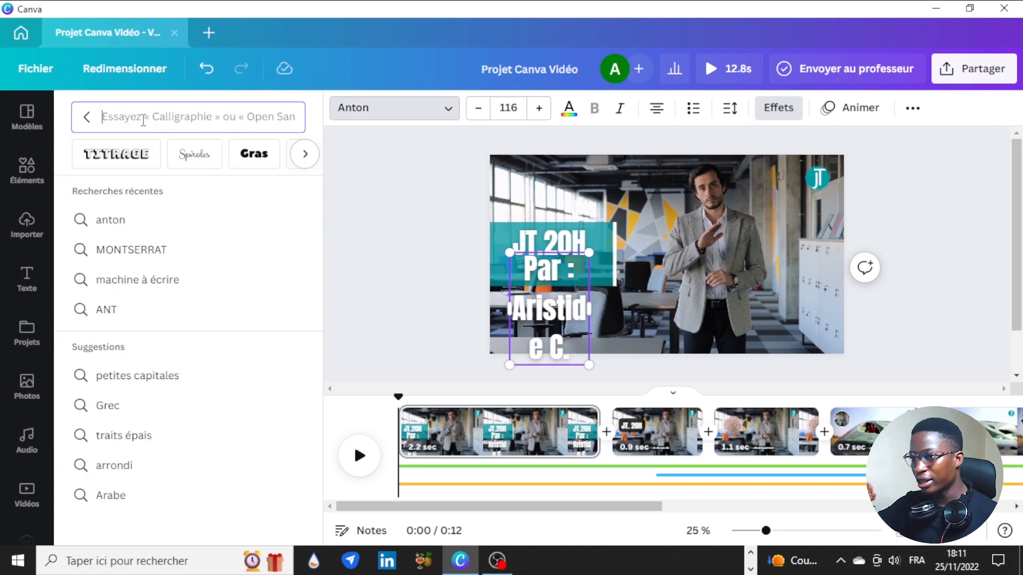
{"action": "left_click", "coordinate": [105, 259]}
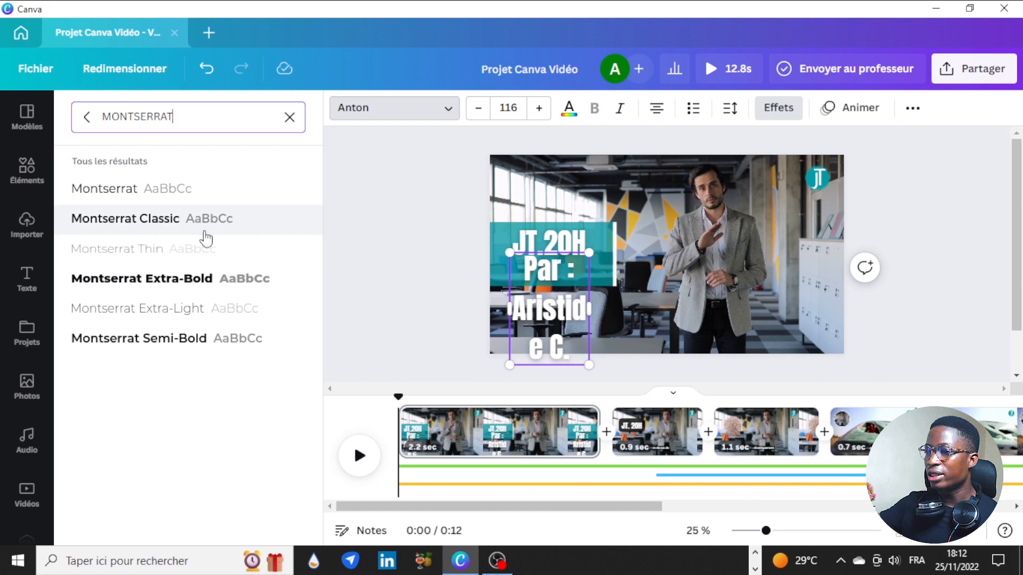
{"action": "left_click", "coordinate": [189, 228]}
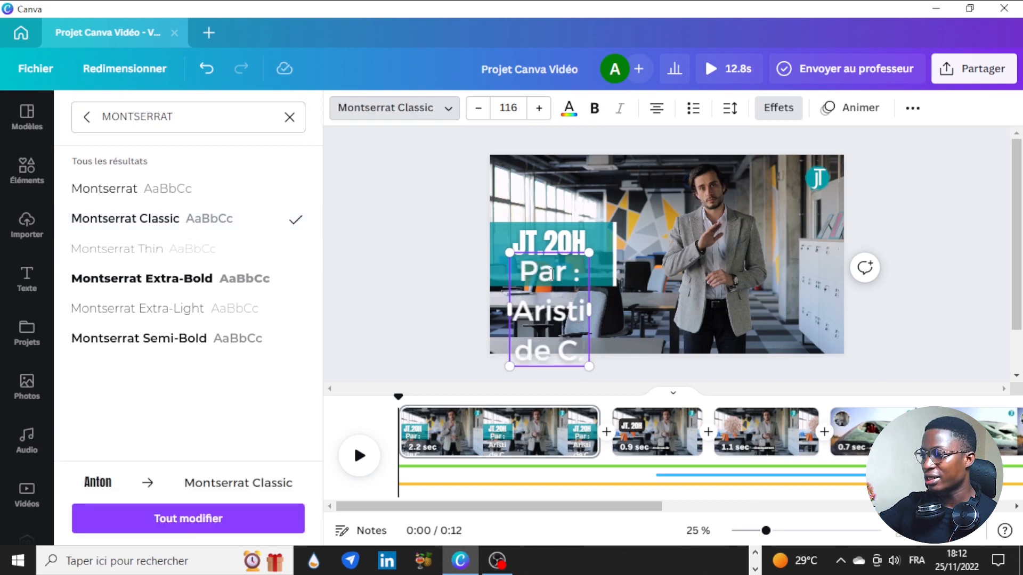
- Reduce the byline to font size 42.8 so it fits on one line, and place it just under the title
{"action": "left_click", "coordinate": [479, 112]}
{"action": "left_click", "coordinate": [479, 112]}
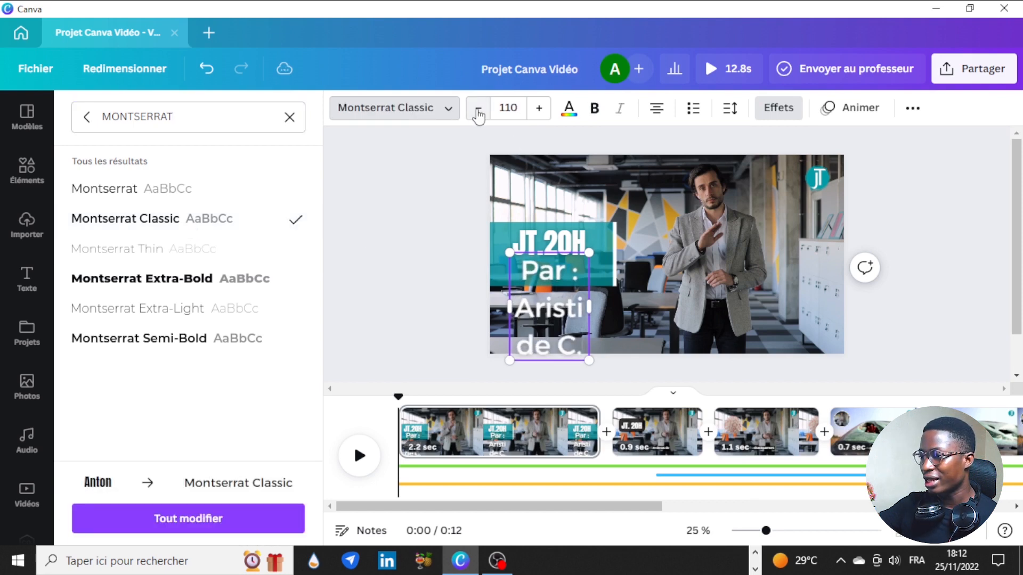
{"action": "left_click", "coordinate": [479, 112]}
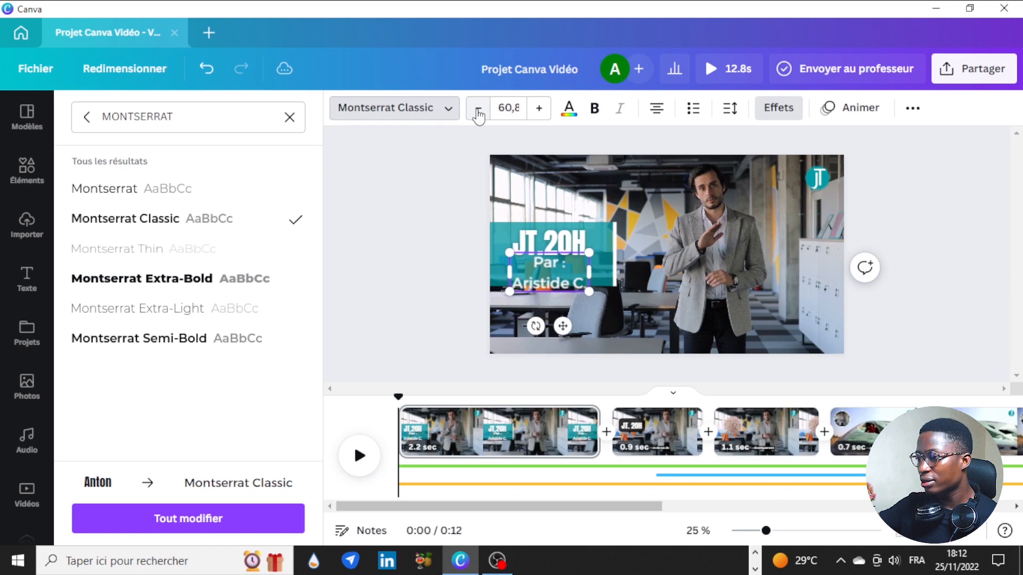
{"action": "left_click", "coordinate": [468, 237]}
{"action": "mouse_move", "coordinate": [559, 263]}
{"action": "left_mouse_down"}
{"action": "mouse_move", "coordinate": [558, 246]}
{"action": "mouse_move", "coordinate": [560, 255]}
{"action": "left_mouse_up"}
{"action": "left_click", "coordinate": [467, 235]}
{"action": "left_click", "coordinate": [555, 254]}
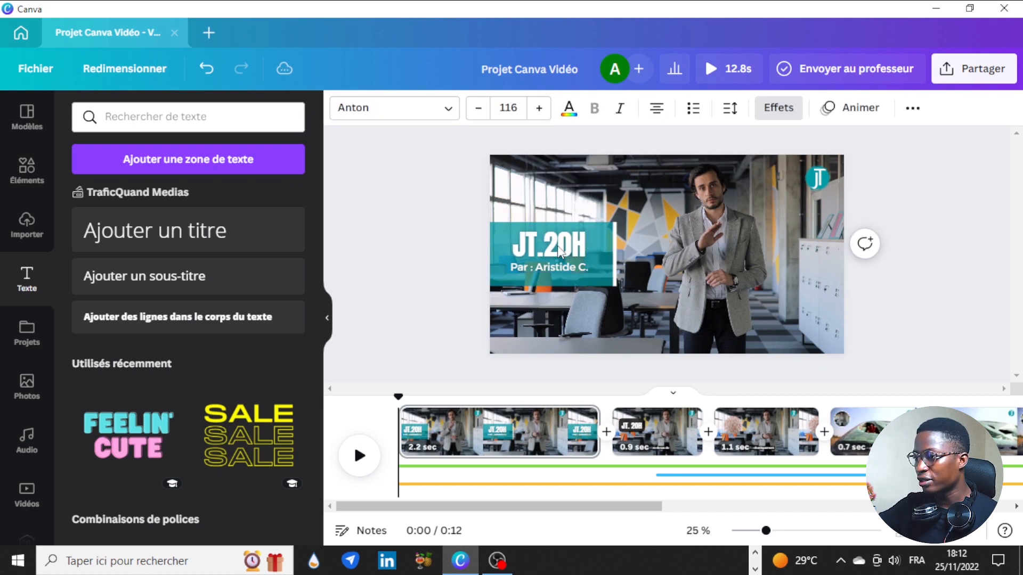
- Nudge the byline slightly to the right to line it up with the "JT.20H" title
{"action": "left_click", "coordinate": [561, 267]}
{"action": "key", "text": "Right"}
{"action": "key", "text": "Right"}
{"action": "key", "text": "Right"}
{"action": "key", "text": "Right"}
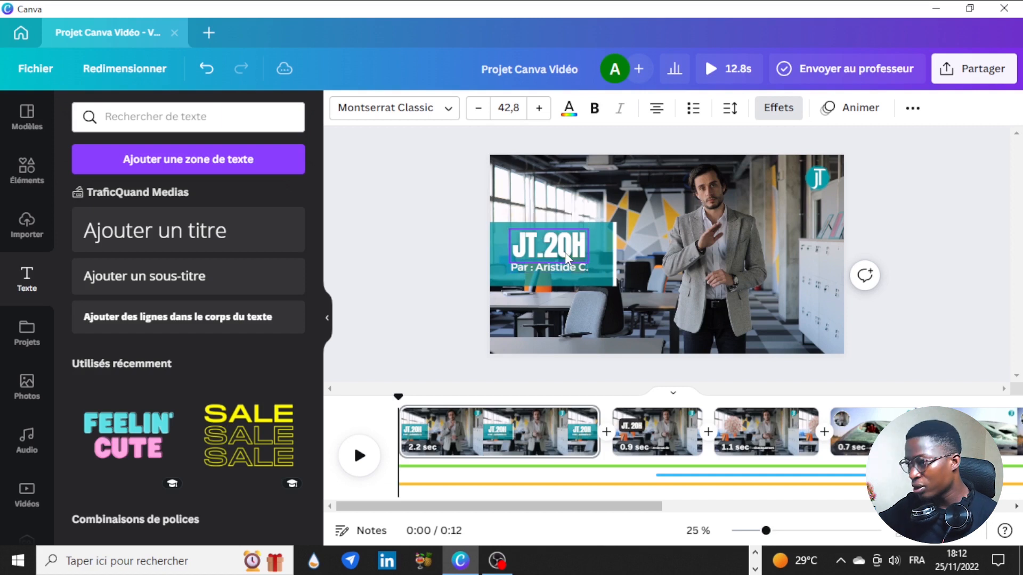
{"action": "left_click", "coordinate": [444, 237]}
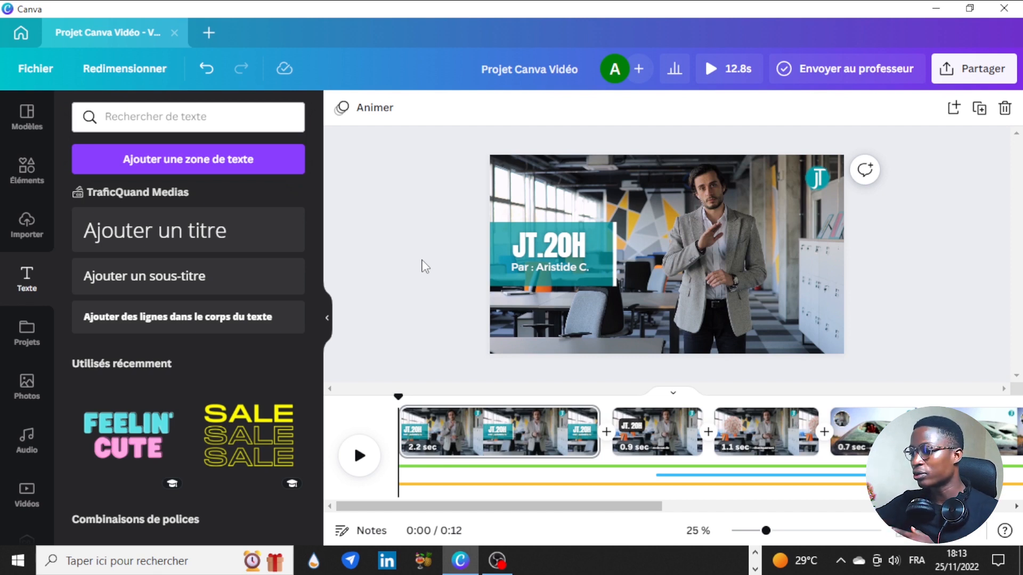
- In the last scene, change the number in the red badge below the byline to 3
{"action": "left_click_drag", "start_coordinate": [371, 507], "coordinate": [786, 529]}
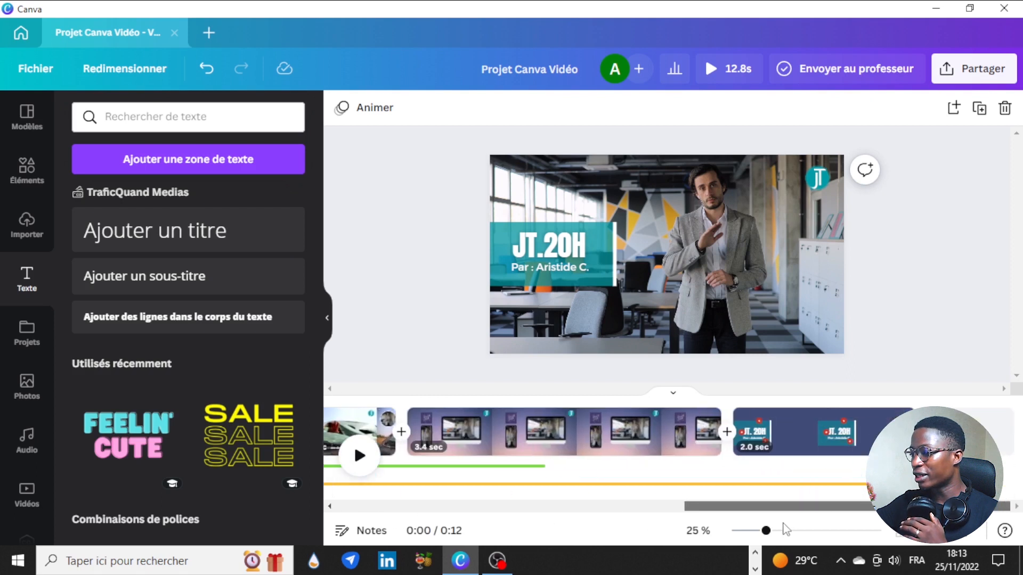
{"action": "left_click", "coordinate": [804, 417]}
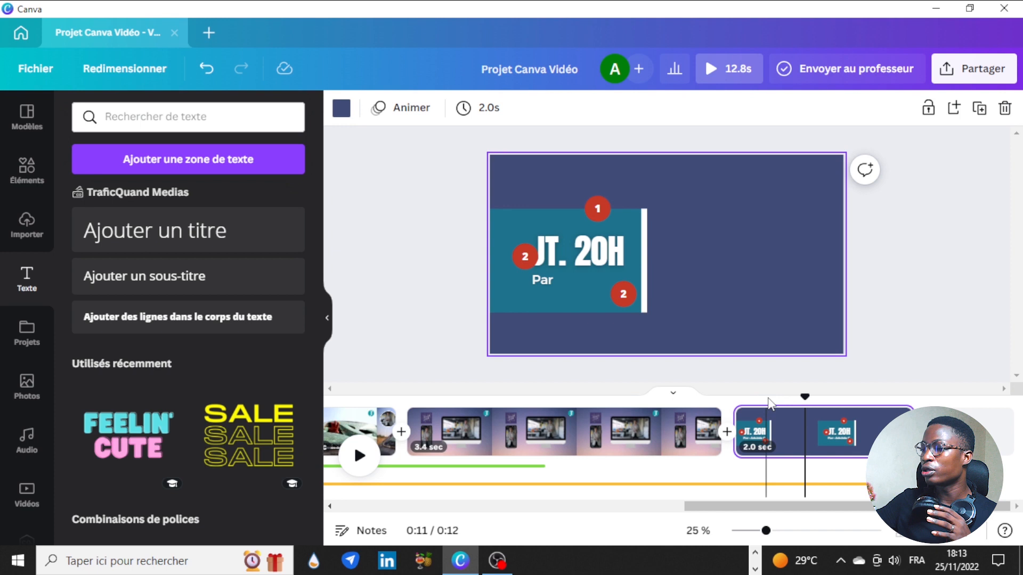
{"action": "left_click_drag", "start_coordinate": [804, 400], "coordinate": [866, 405]}
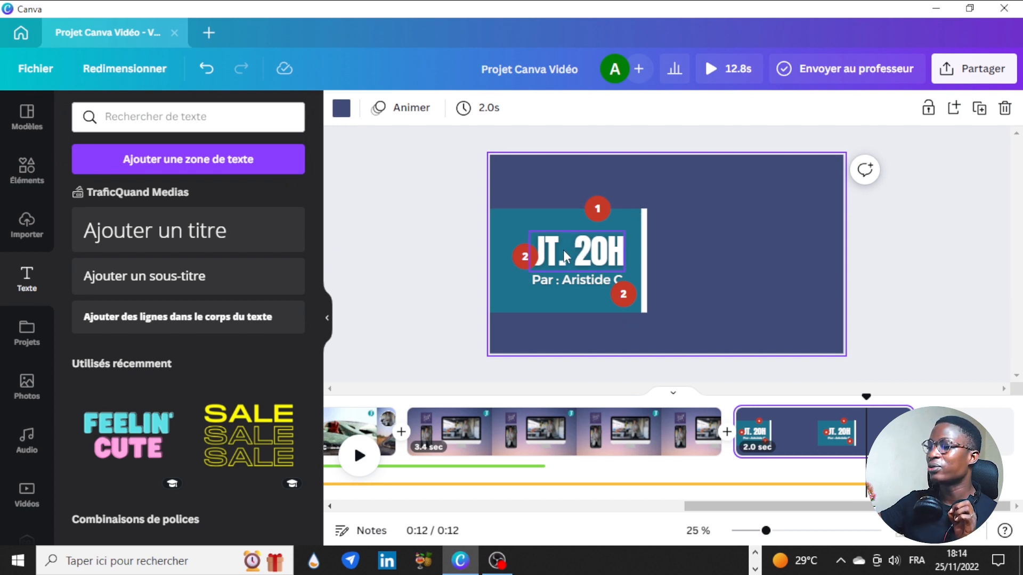
{"action": "left_click", "coordinate": [624, 299]}
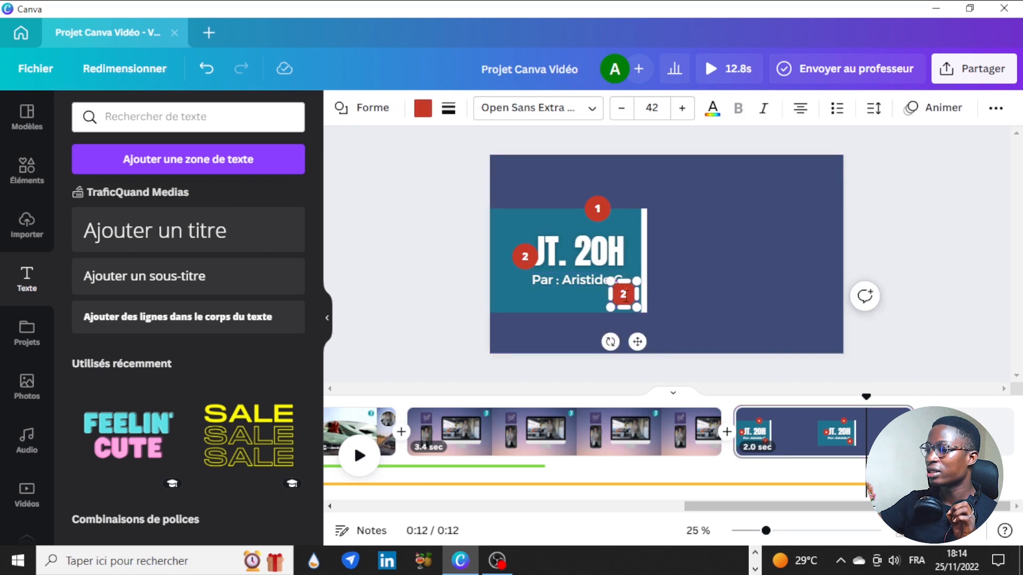
{"action": "type", "text": "3"}
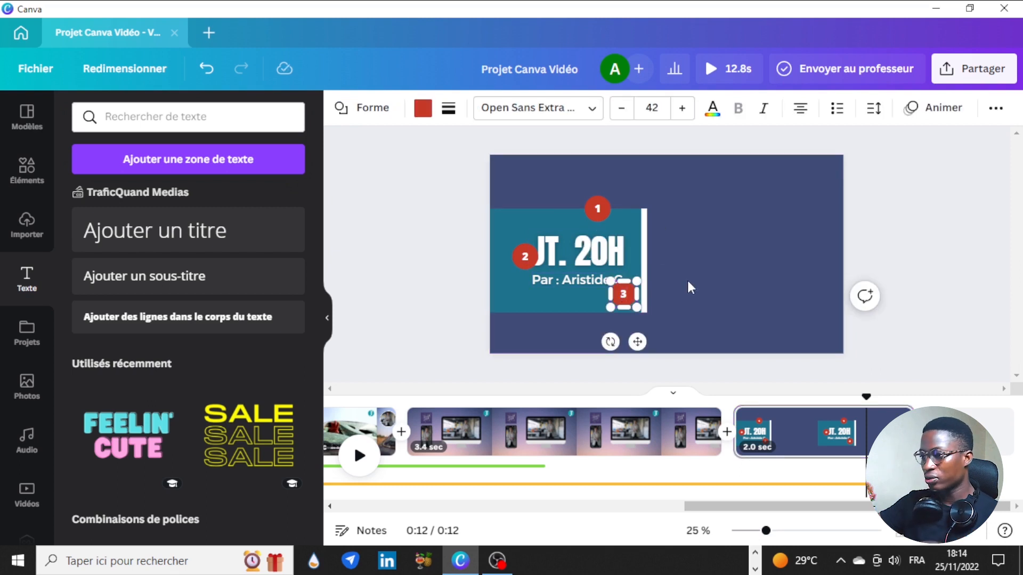
{"action": "left_click", "coordinate": [686, 278]}
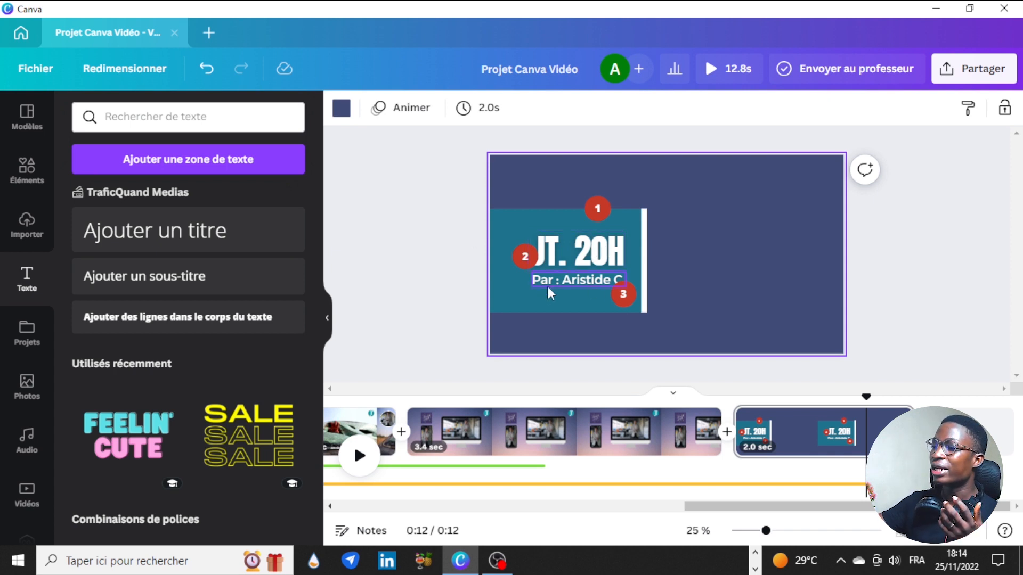
{"action": "left_click", "coordinate": [578, 280]}
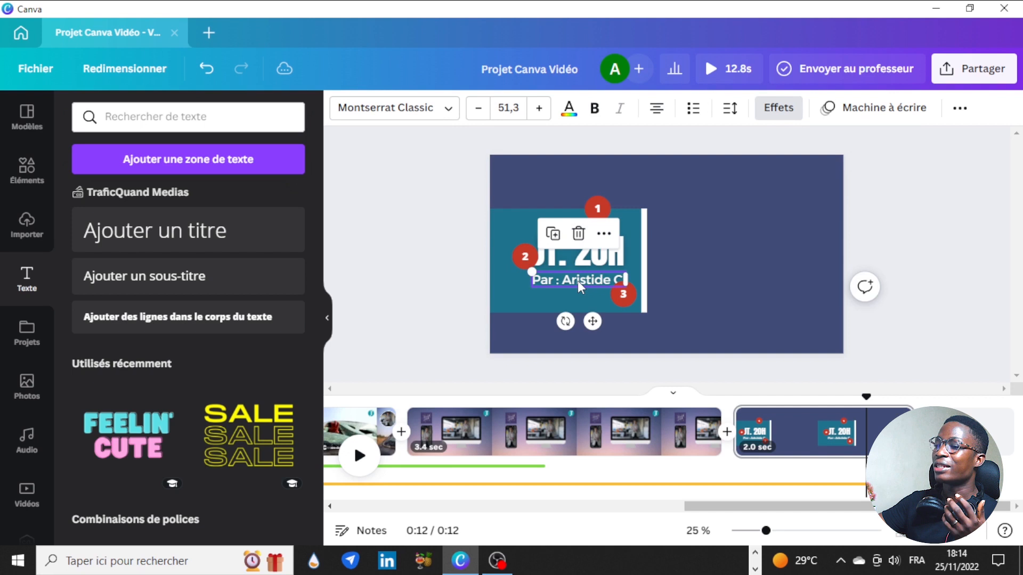
{"action": "left_click", "coordinate": [416, 261]}
- Return to the start of the first scene and group the teal rectangle with the white vertical line
{"action": "left_click_drag", "start_coordinate": [866, 397], "coordinate": [206, 400]}
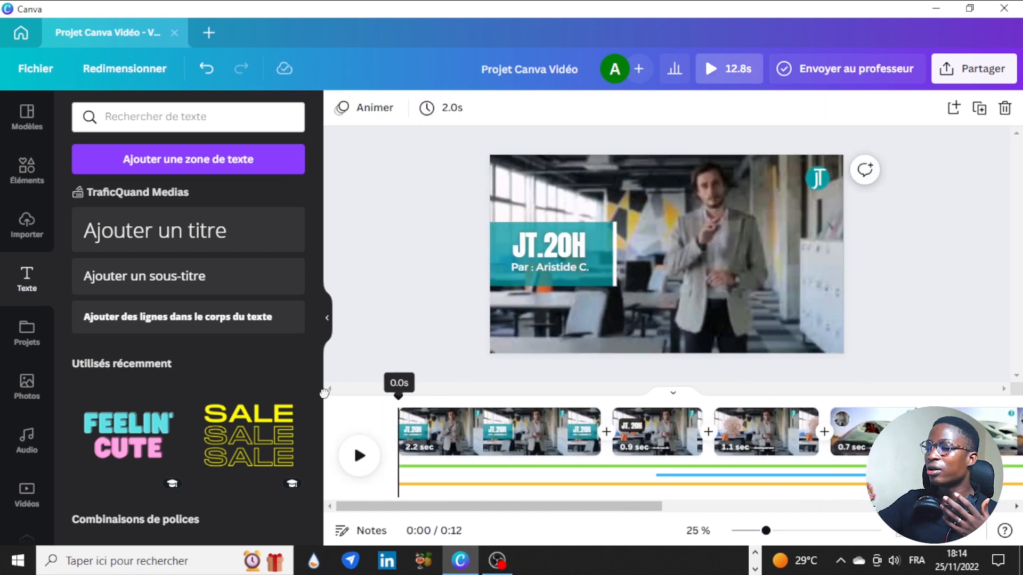
{"action": "left_click_drag", "start_coordinate": [402, 395], "coordinate": [420, 398]}
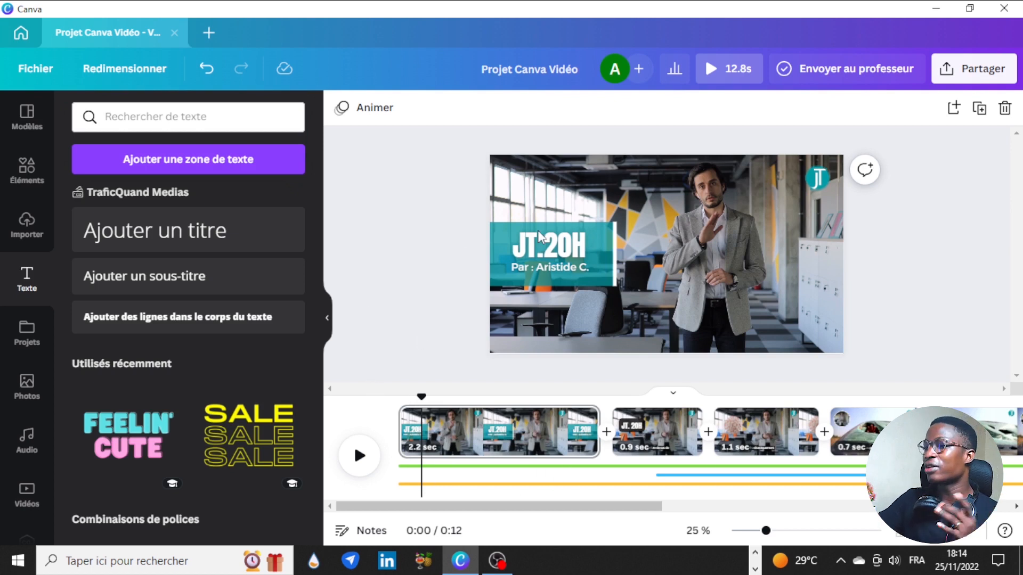
{"action": "left_click", "coordinate": [633, 231]}
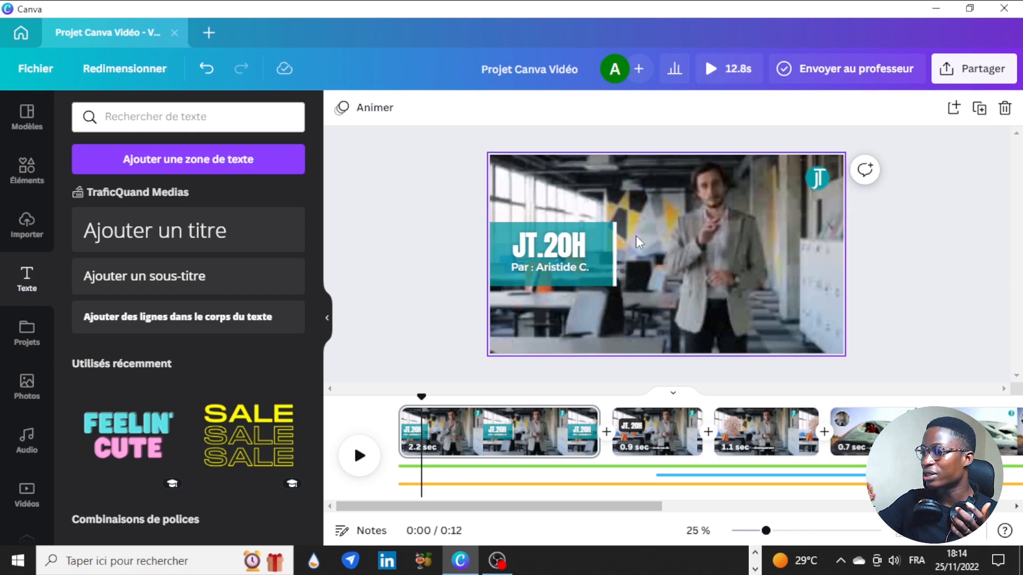
{"action": "left_click", "coordinate": [600, 226]}
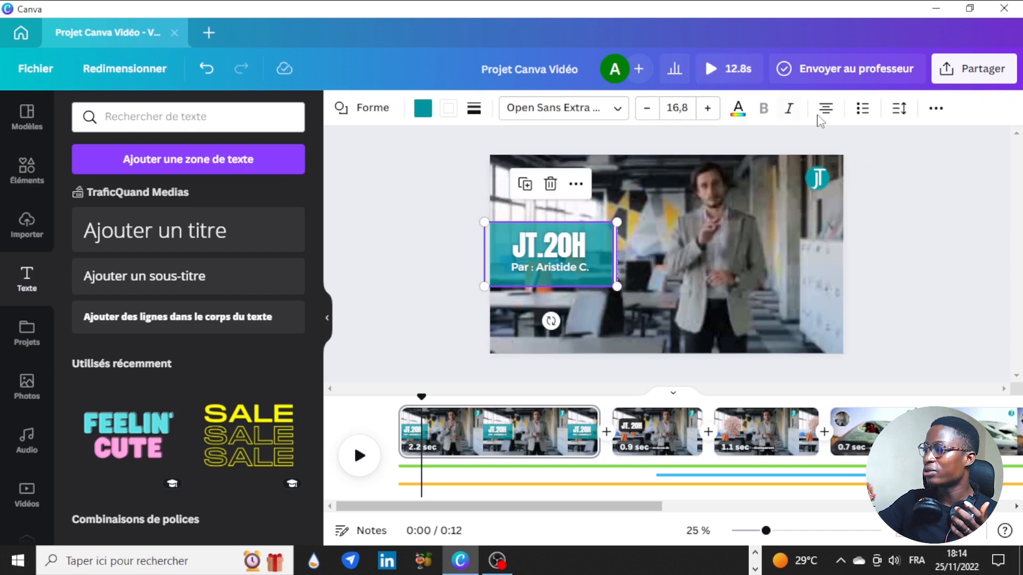
{"action": "left_click", "coordinate": [936, 110]}
{"action": "left_click", "coordinate": [744, 143]}
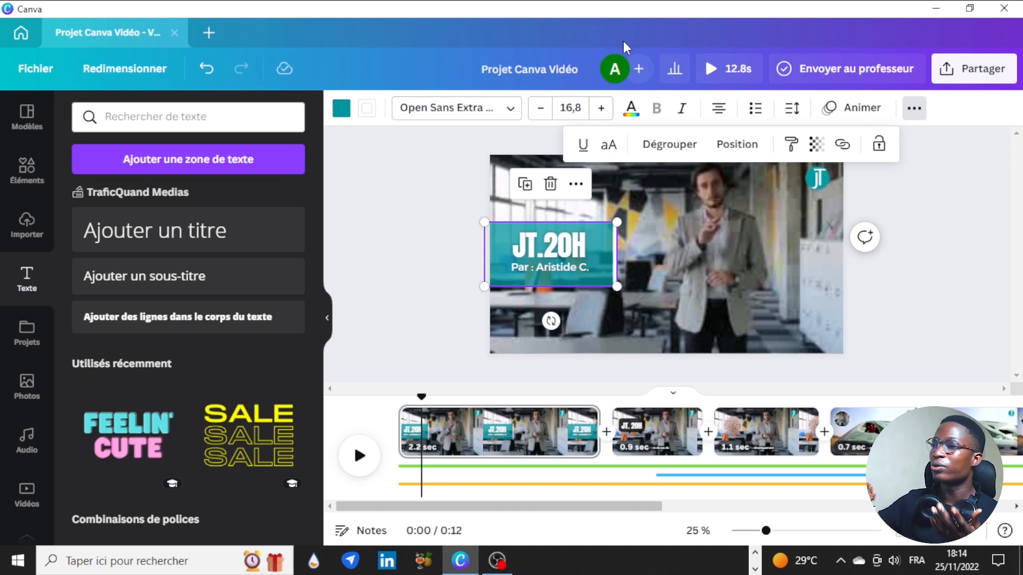
- Apply the Apparition animation to the grouped rectangle and line, set to animate on both entrance and exit
{"action": "left_click", "coordinate": [870, 107]}
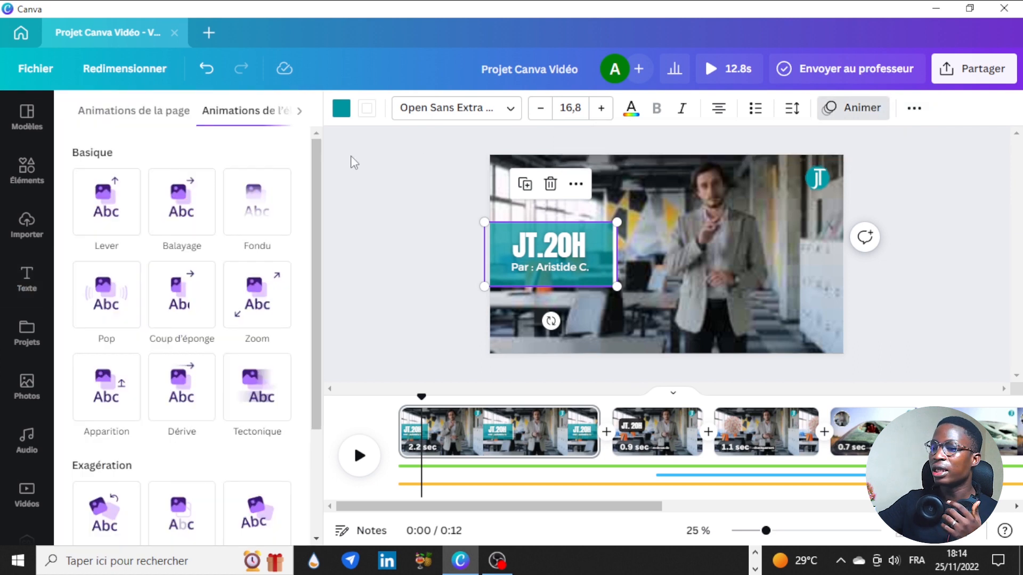
{"action": "scroll", "coordinate": [181, 175], "scroll_direction": "down", "scroll_amount": 2}
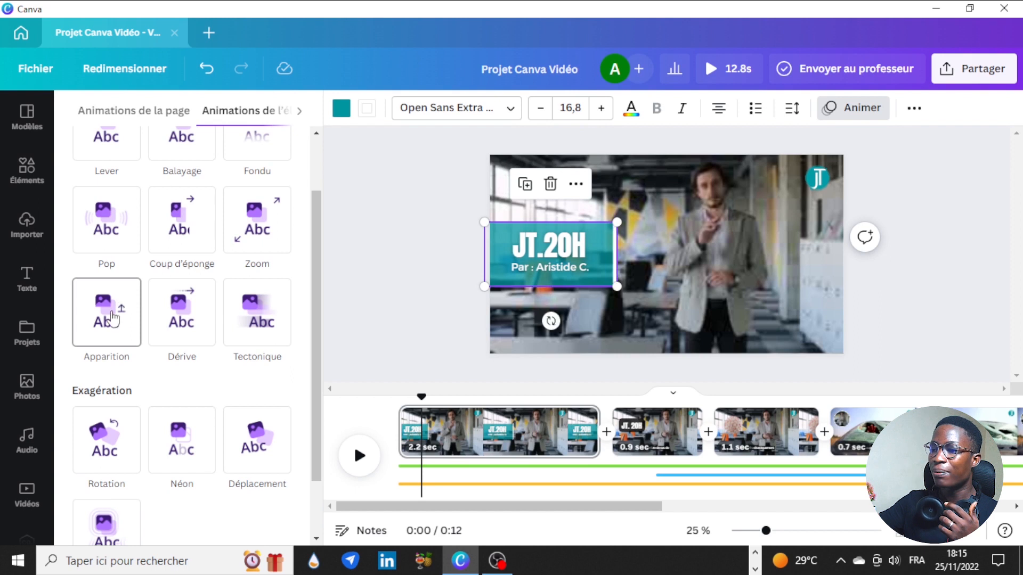
{"action": "scroll", "coordinate": [109, 282], "scroll_direction": "up", "scroll_amount": 2}
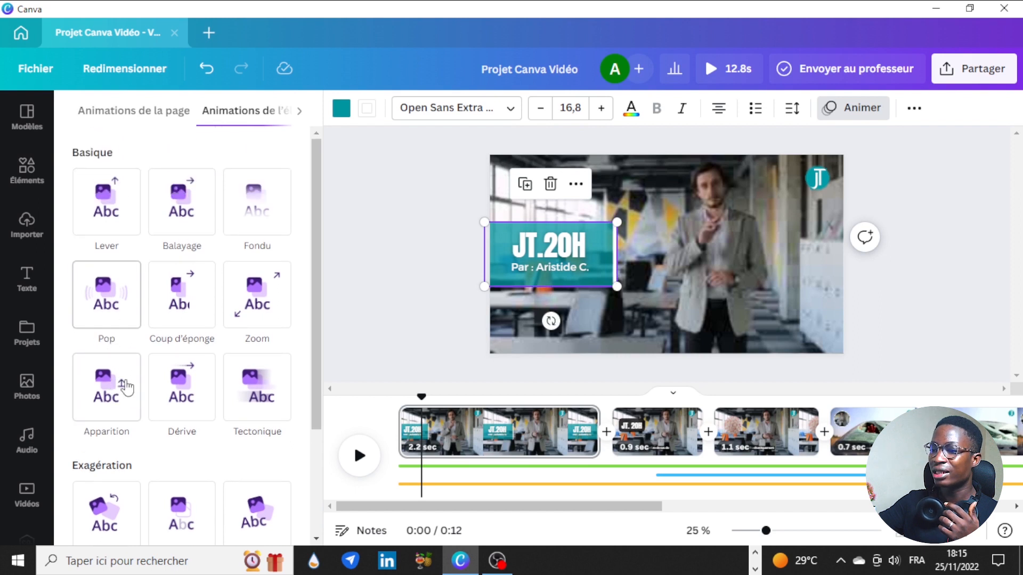
{"action": "left_click", "coordinate": [118, 404]}
{"action": "scroll", "coordinate": [118, 404], "scroll_direction": "down", "scroll_amount": 5}
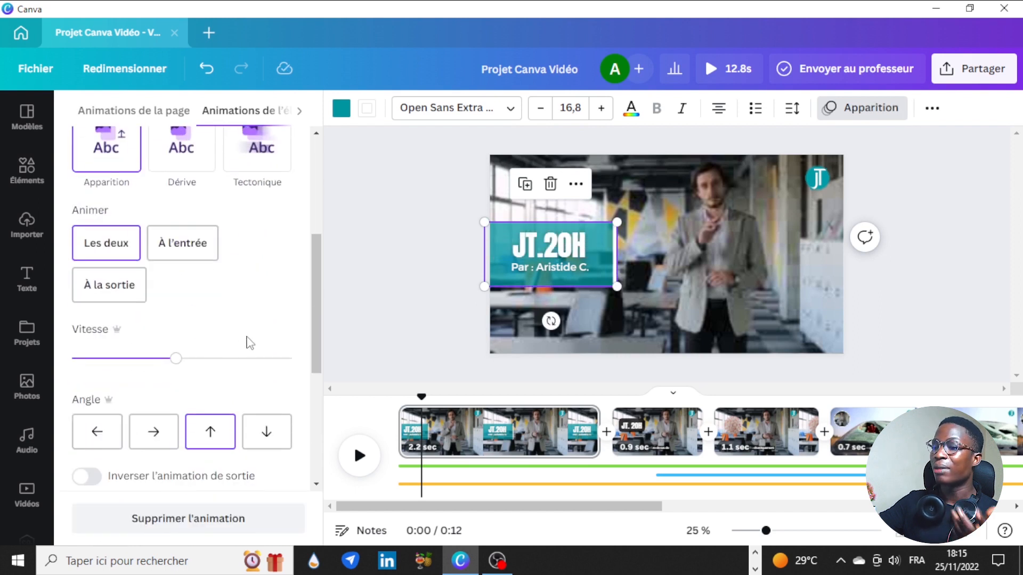
{"action": "left_click", "coordinate": [104, 245]}
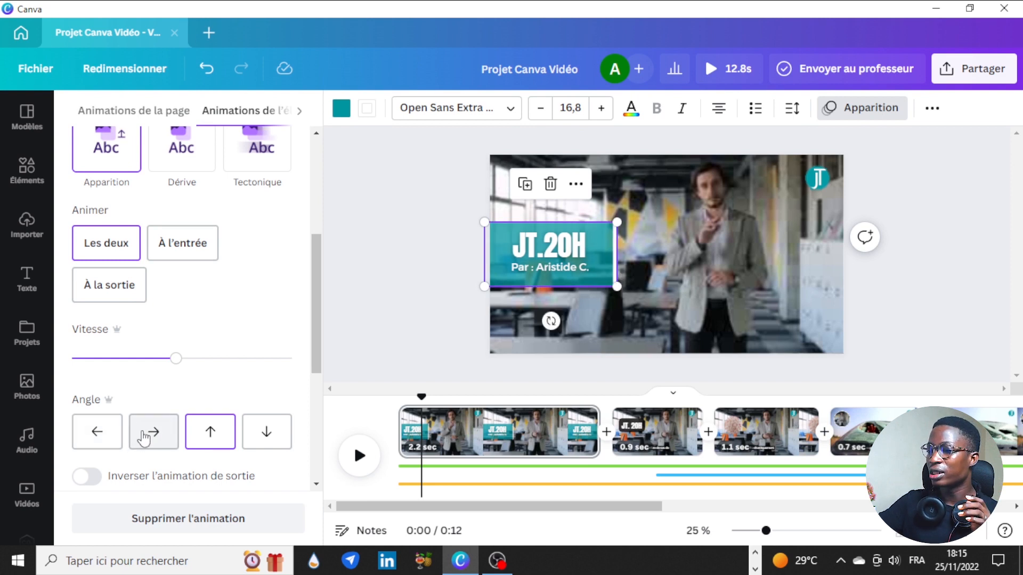
- Set the Apparition animation of the grouped teal rectangle and white line to the rightward angle
{"action": "left_click", "coordinate": [149, 435]}
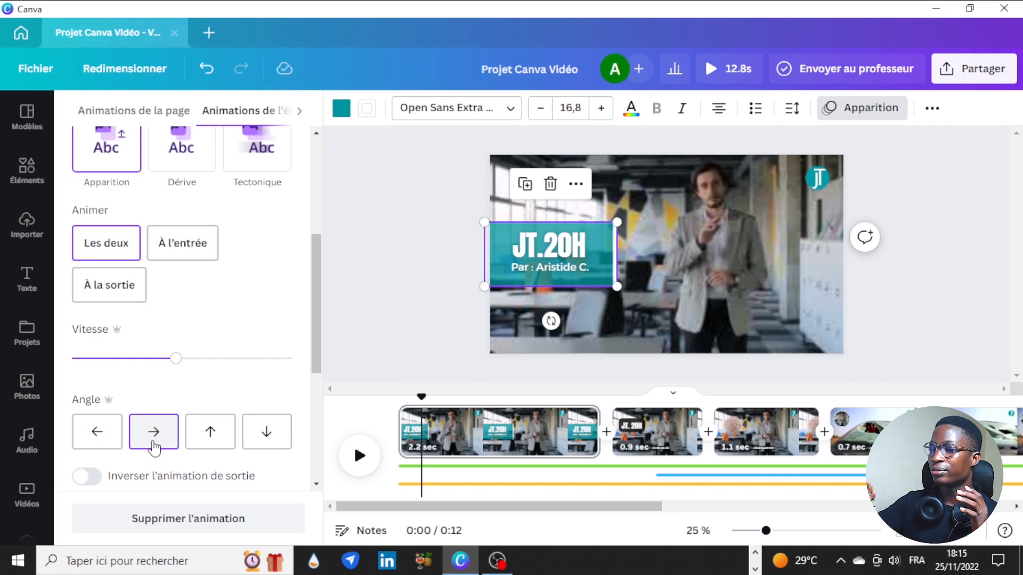
{"action": "left_click", "coordinate": [385, 278]}
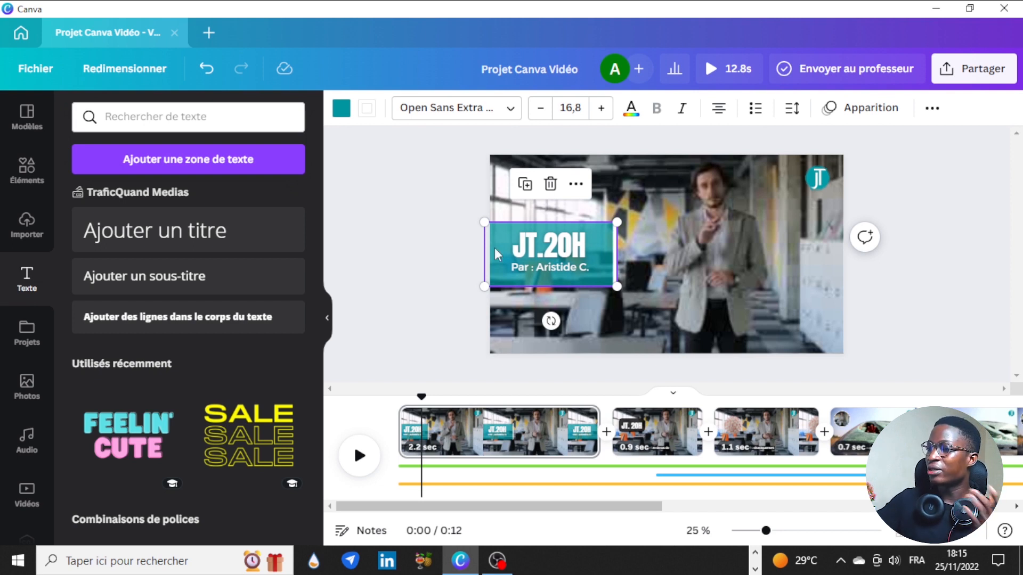
- Try the Apparition animation on the "JT.20H" title with a leftward angle, on both entrance and exit
{"action": "left_click", "coordinate": [539, 252]}
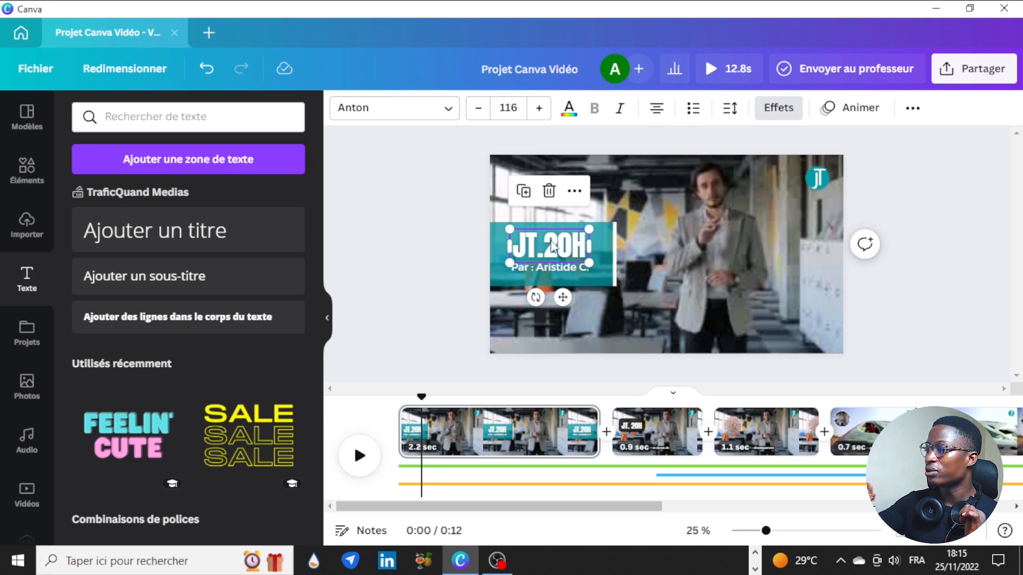
{"action": "left_click", "coordinate": [854, 109]}
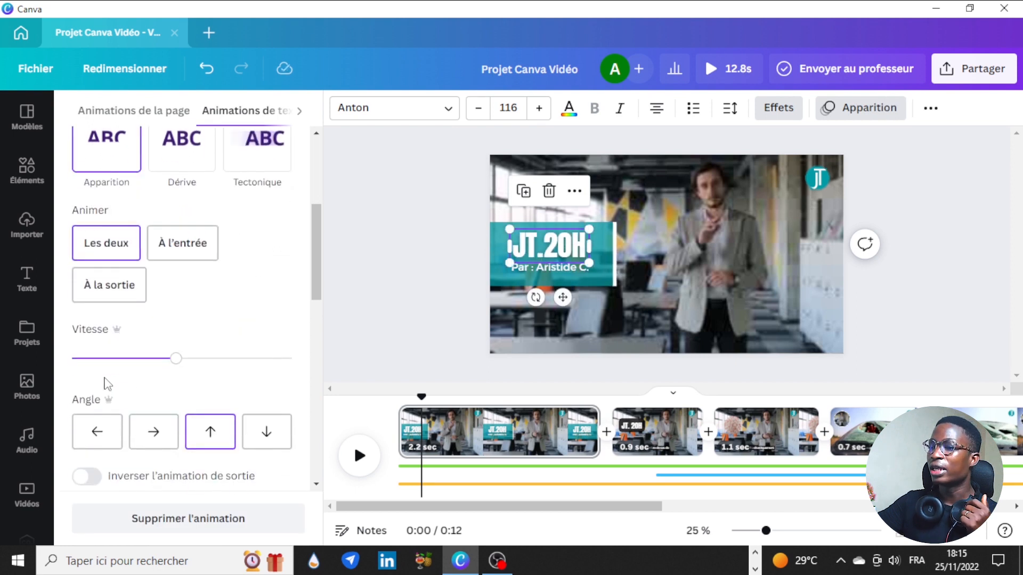
{"action": "left_click", "coordinate": [96, 443]}
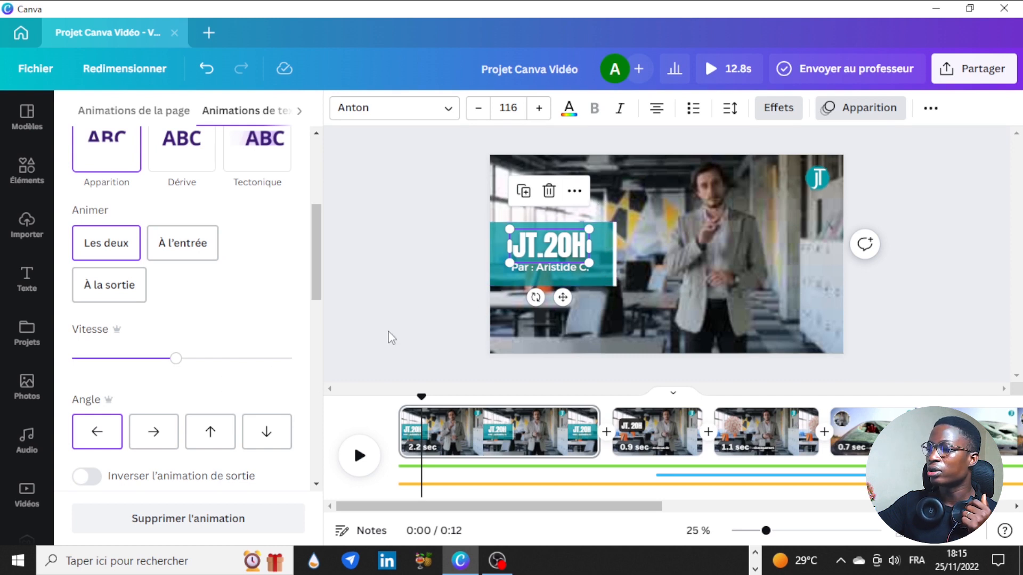
- Move the playhead to 0.6 s and give the "JT.20H" title the Lever animation instead, on both entrance and exit
{"action": "left_click_drag", "start_coordinate": [422, 398], "coordinate": [457, 418]}
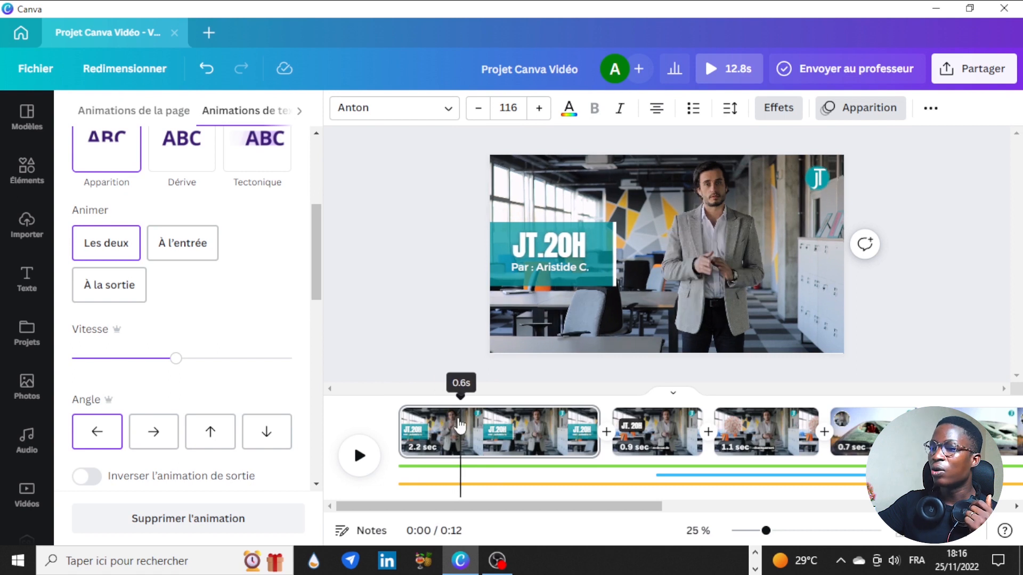
{"action": "scroll", "coordinate": [261, 277], "scroll_direction": "up", "scroll_amount": 5}
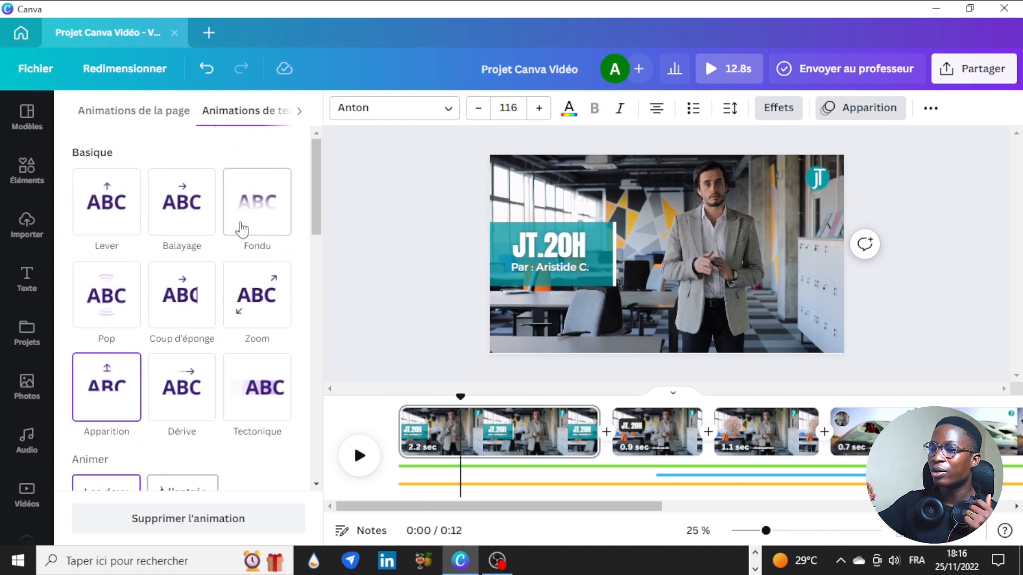
{"action": "left_click", "coordinate": [117, 205]}
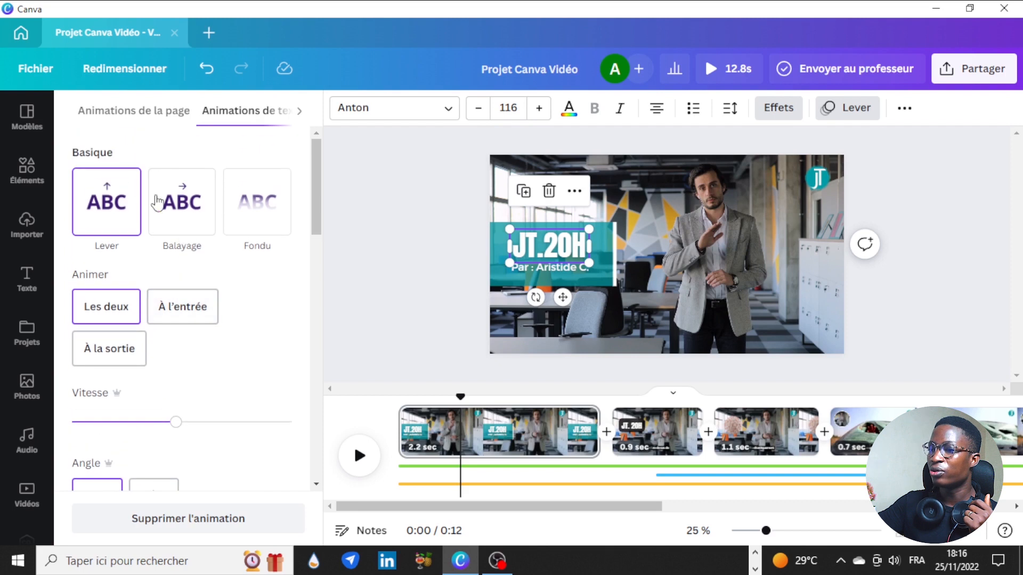
{"action": "scroll", "coordinate": [264, 362], "scroll_direction": "down", "scroll_amount": 2}
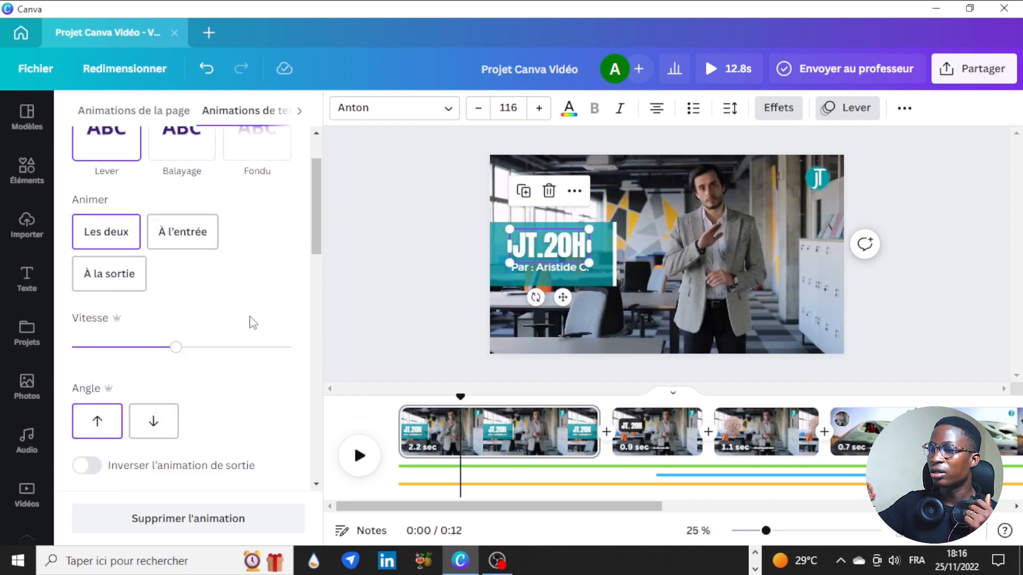
{"action": "scroll", "coordinate": [253, 323], "scroll_direction": "up", "scroll_amount": 2}
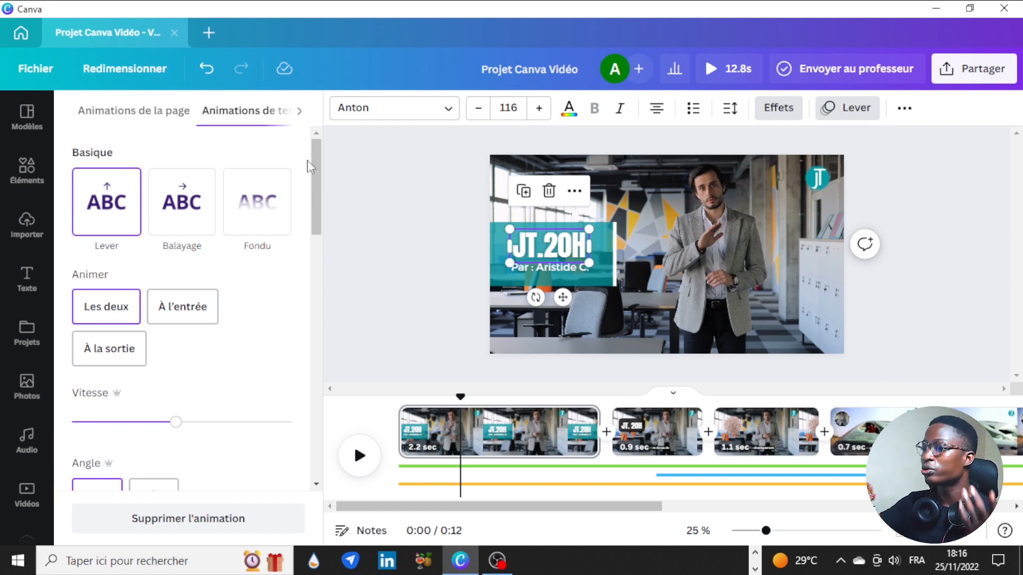
{"action": "left_click_drag", "start_coordinate": [316, 175], "coordinate": [316, 191]}
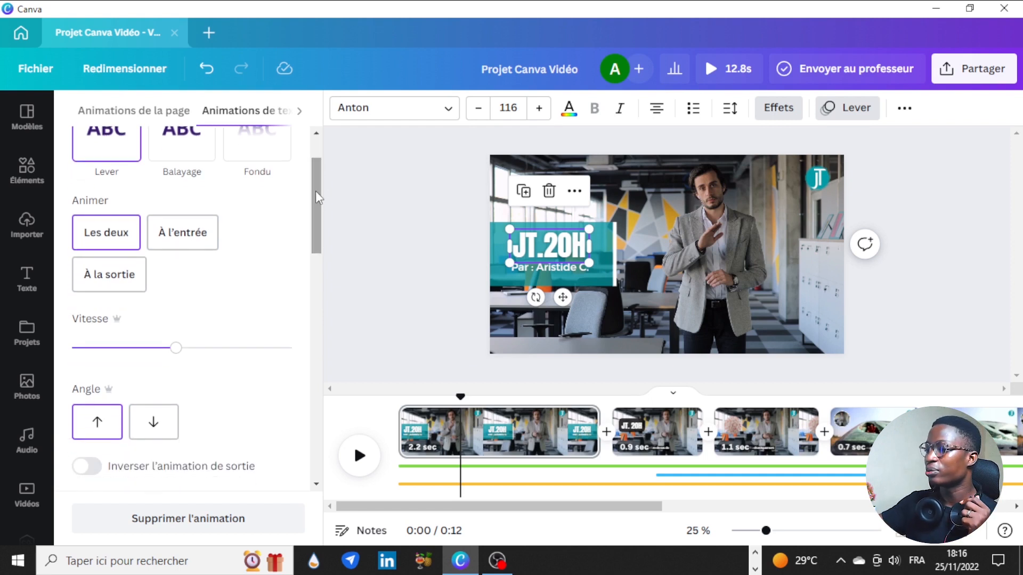
- Apply the Machine à écrire animation to the byline, on both entrance and exit, written by character
{"action": "left_click", "coordinate": [546, 268]}
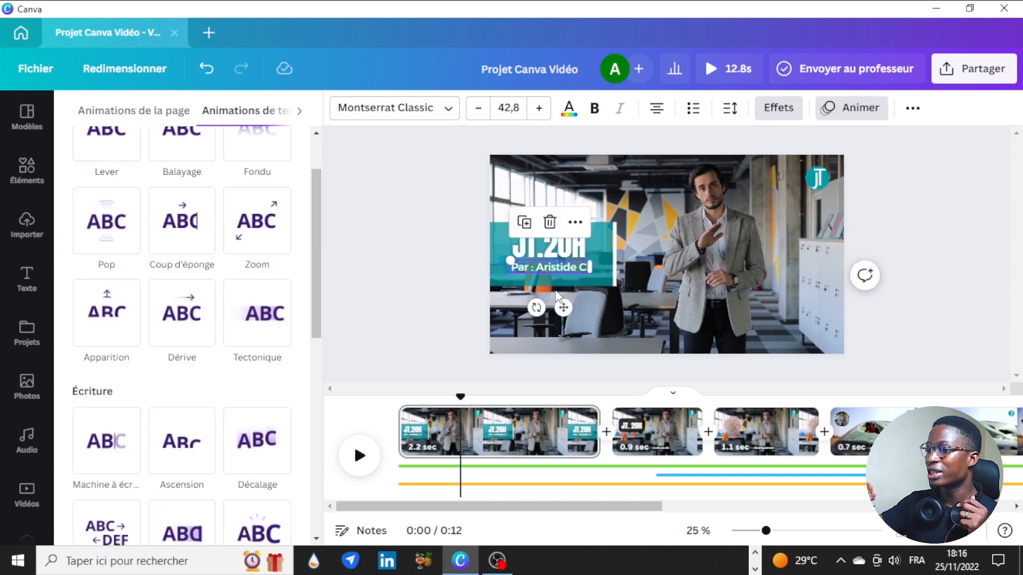
{"action": "scroll", "coordinate": [179, 392], "scroll_direction": "down", "scroll_amount": 3}
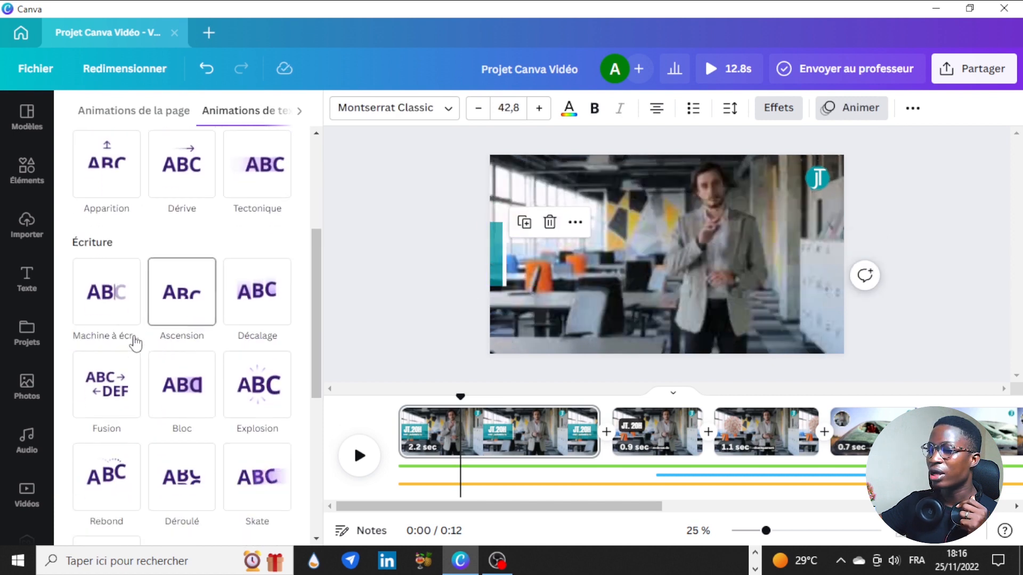
{"action": "left_click", "coordinate": [105, 299]}
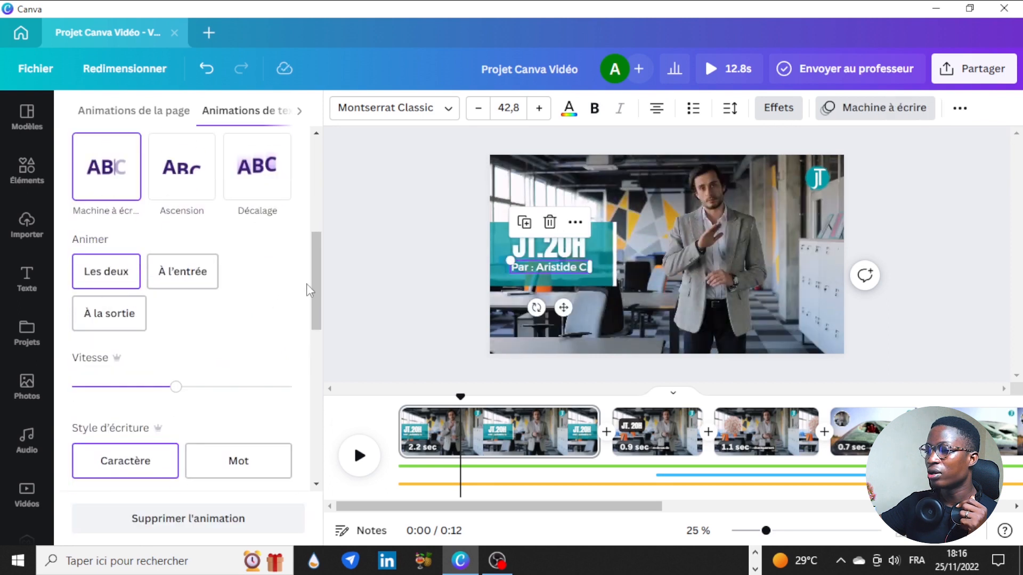
{"action": "left_click", "coordinate": [363, 254]}
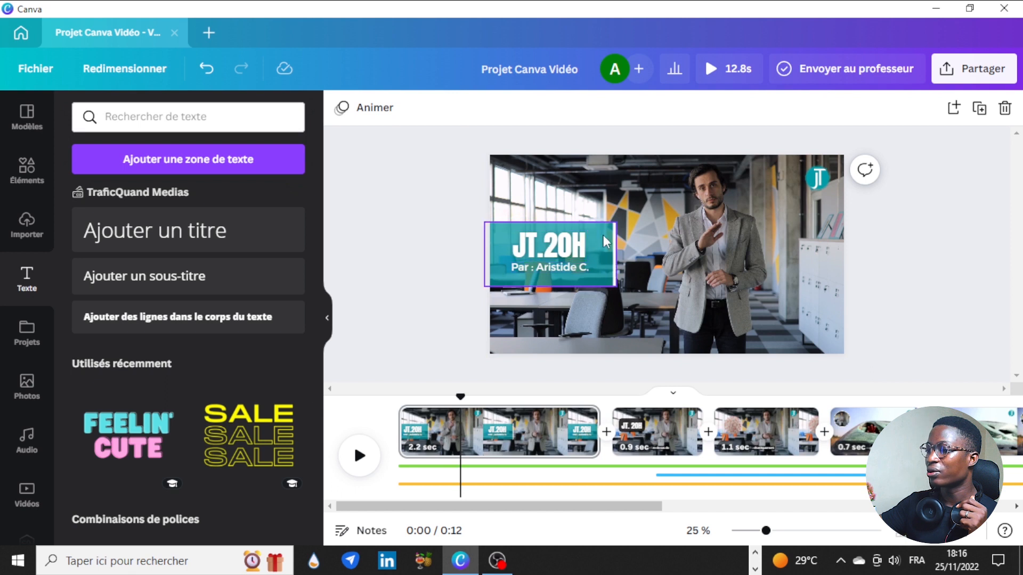
- Check the animations assigned to the title and byline, and play the video from the start to preview them
{"action": "left_click", "coordinate": [564, 244]}
{"action": "left_click", "coordinate": [564, 244]}
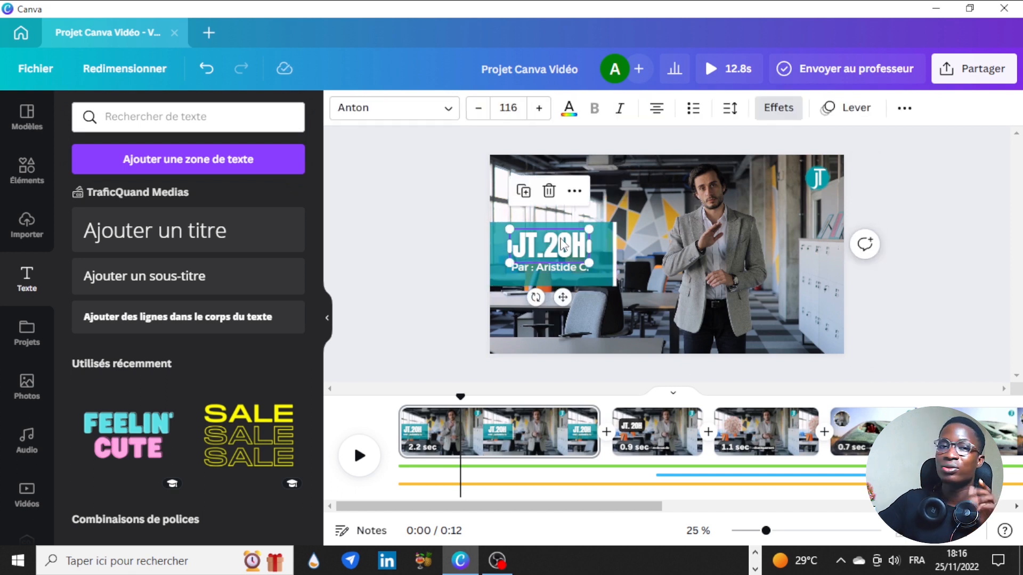
{"action": "left_click", "coordinate": [565, 266]}
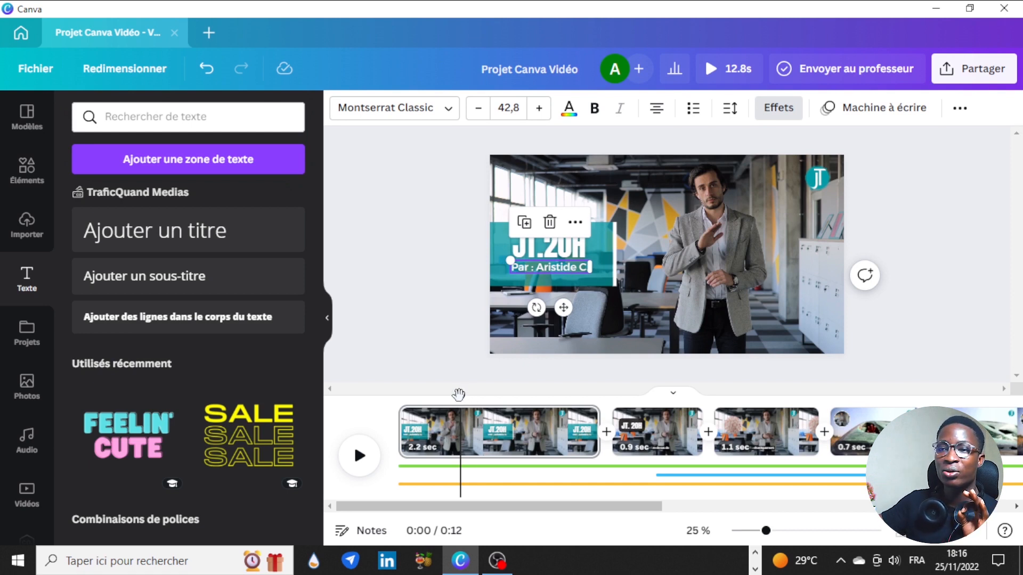
{"action": "left_click_drag", "start_coordinate": [458, 395], "coordinate": [399, 396]}
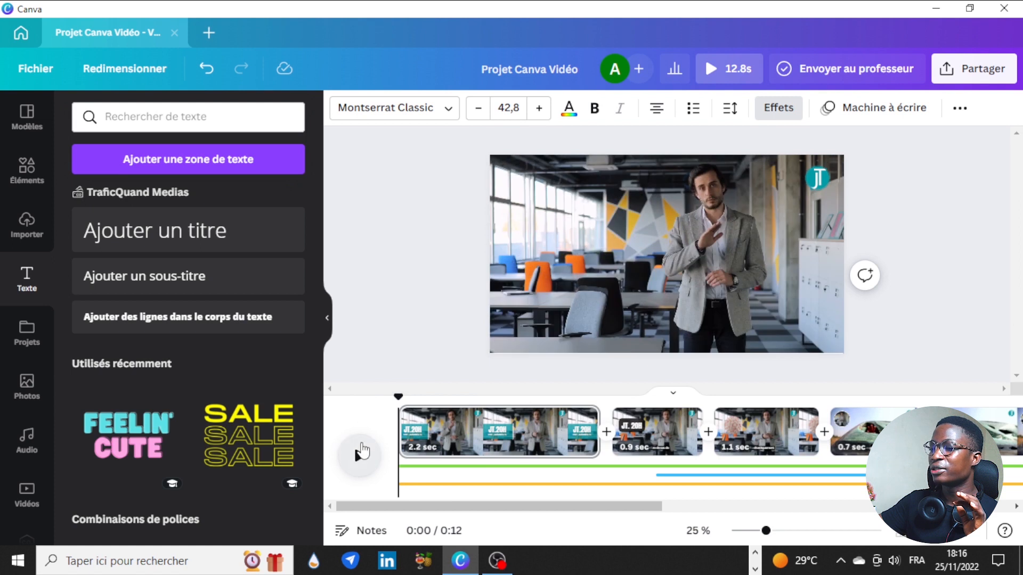
{"action": "left_click", "coordinate": [361, 453]}
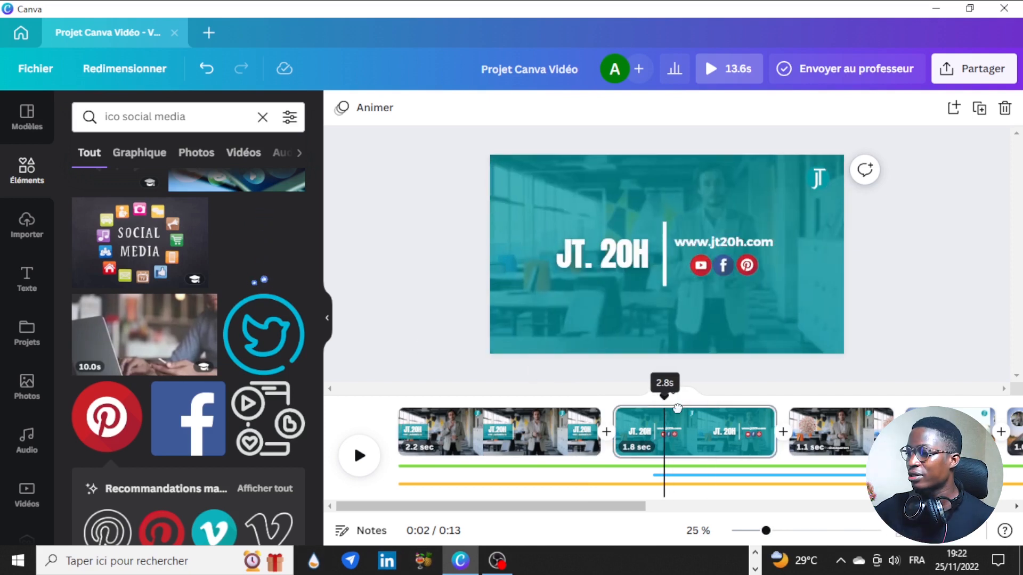
- Go further into the second scene and examine its teal overlay, "JT. 20H" title, white divider line and web address
{"action": "left_click_drag", "start_coordinate": [678, 408], "coordinate": [710, 408]}
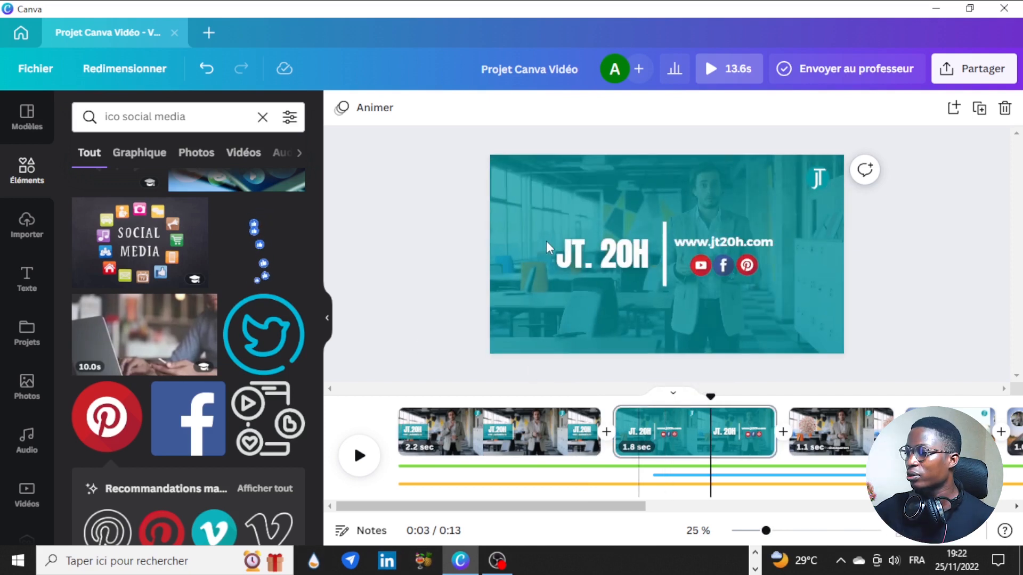
{"action": "left_click", "coordinate": [561, 178]}
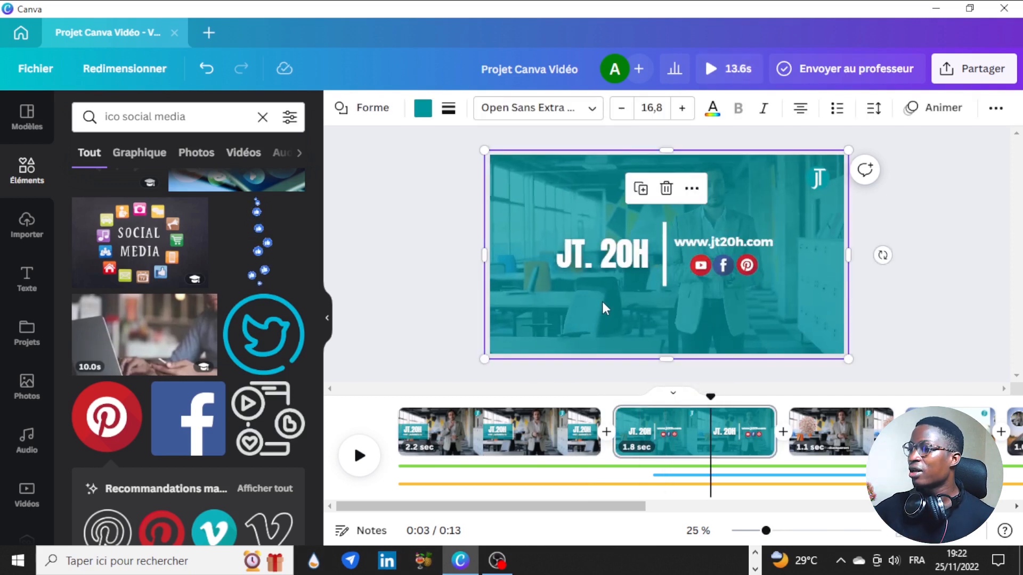
{"action": "left_click", "coordinate": [586, 254]}
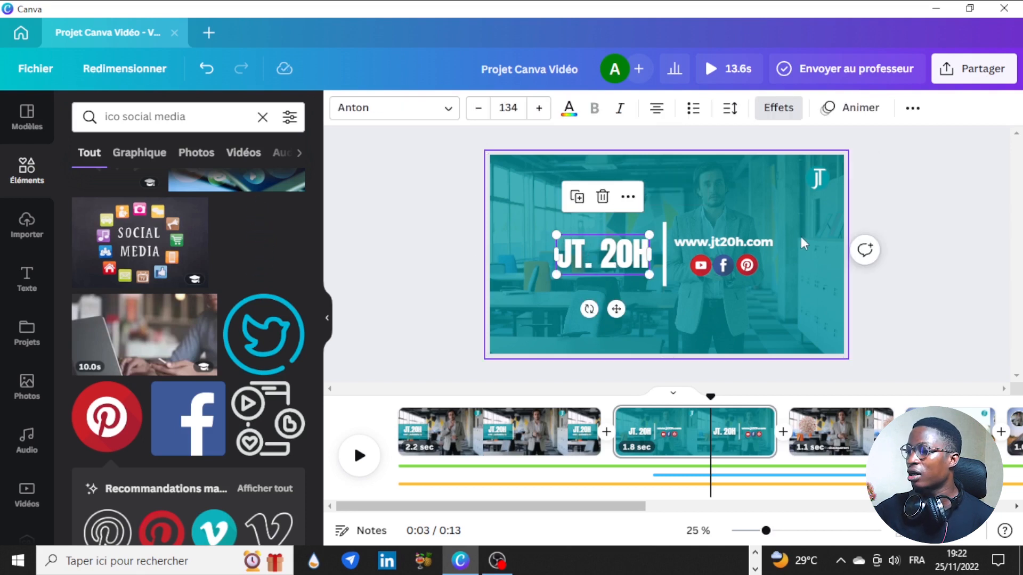
{"action": "left_click", "coordinate": [665, 229]}
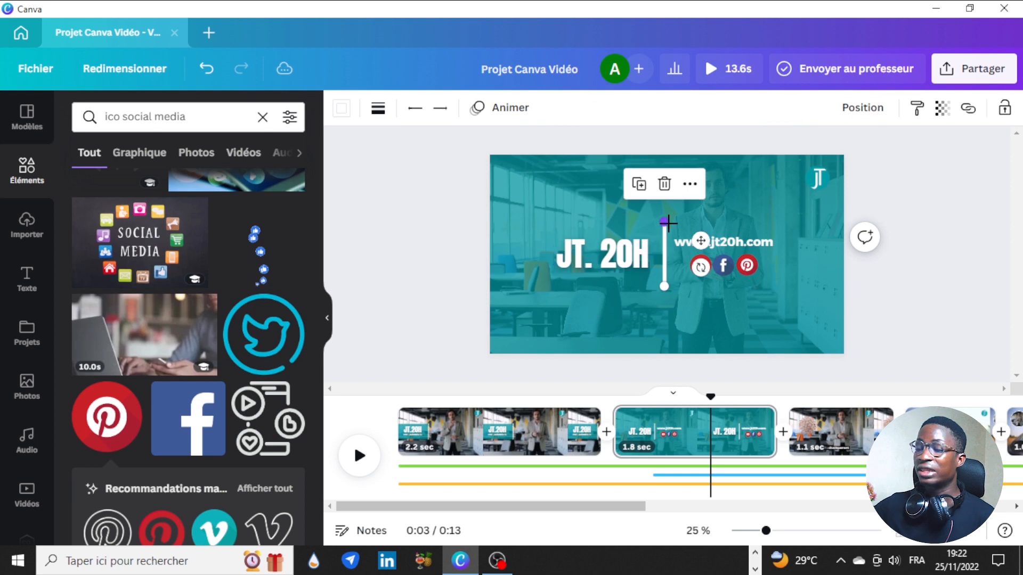
{"action": "left_click", "coordinate": [770, 241]}
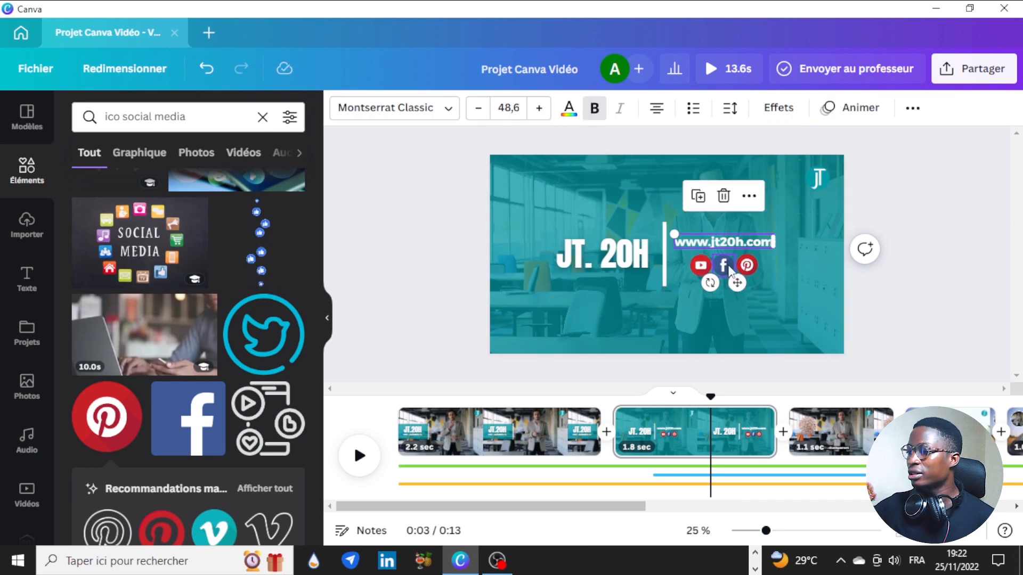
{"action": "left_click", "coordinate": [915, 312]}
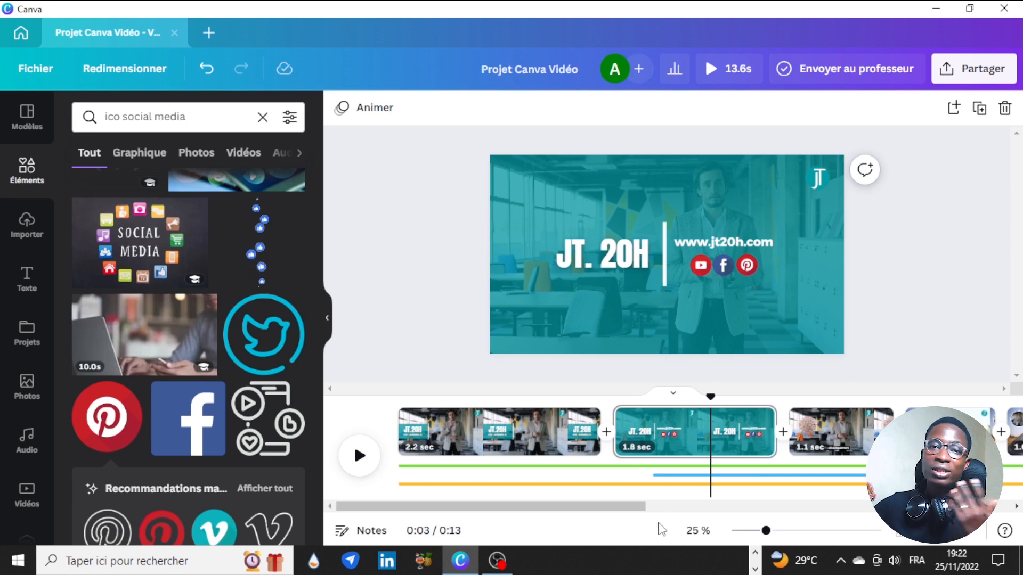
- Apply the Apparition animation to the second scene's white divider line, on both entrance and exit, with a rightward angle
{"action": "left_click", "coordinate": [665, 234]}
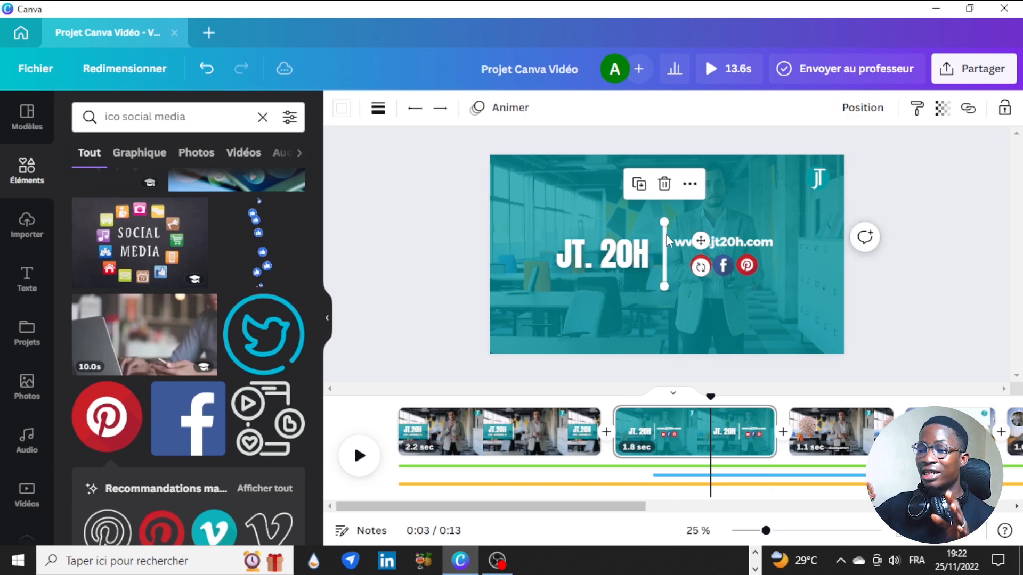
{"action": "left_click", "coordinate": [507, 117]}
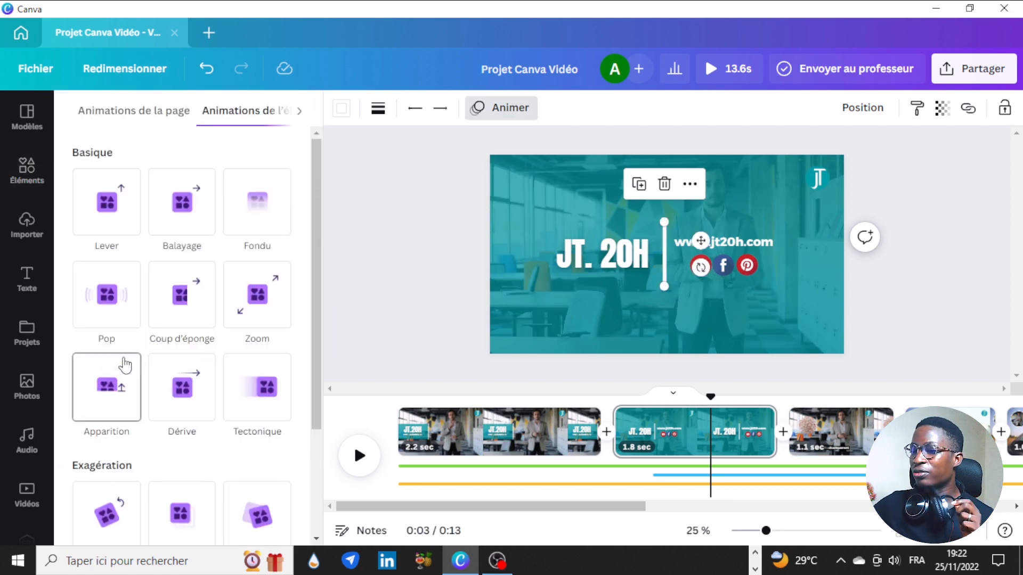
{"action": "left_click", "coordinate": [106, 397]}
{"action": "scroll", "coordinate": [160, 301], "scroll_direction": "up", "scroll_amount": 5}
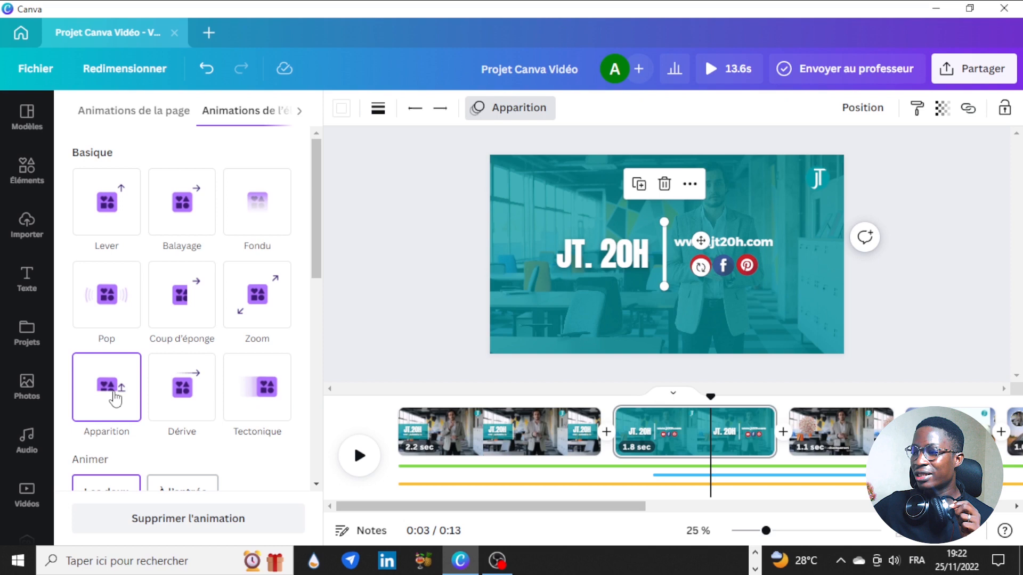
{"action": "scroll", "coordinate": [112, 397], "scroll_direction": "down", "scroll_amount": 3}
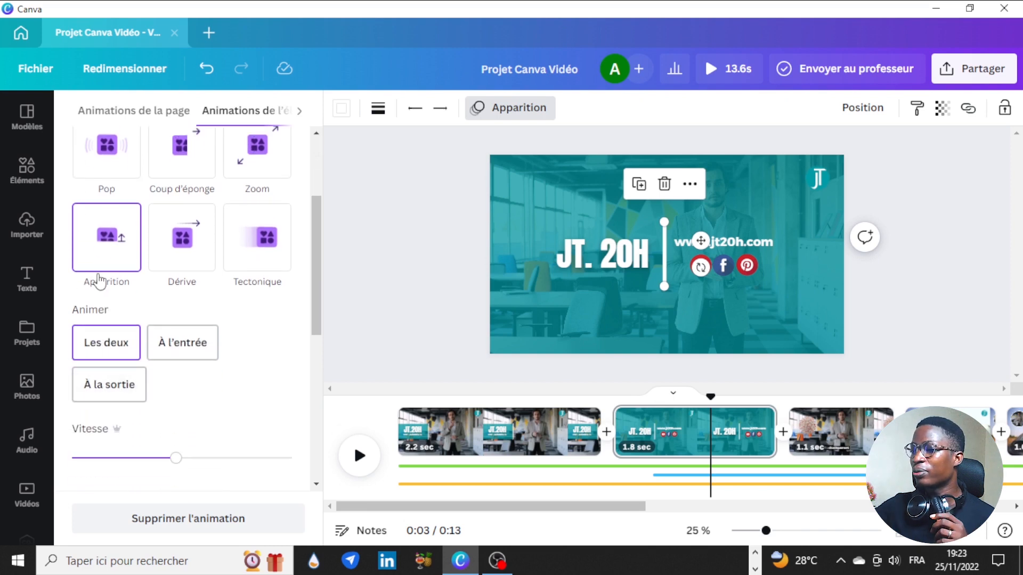
{"action": "scroll", "coordinate": [200, 436], "scroll_direction": "down", "scroll_amount": 3}
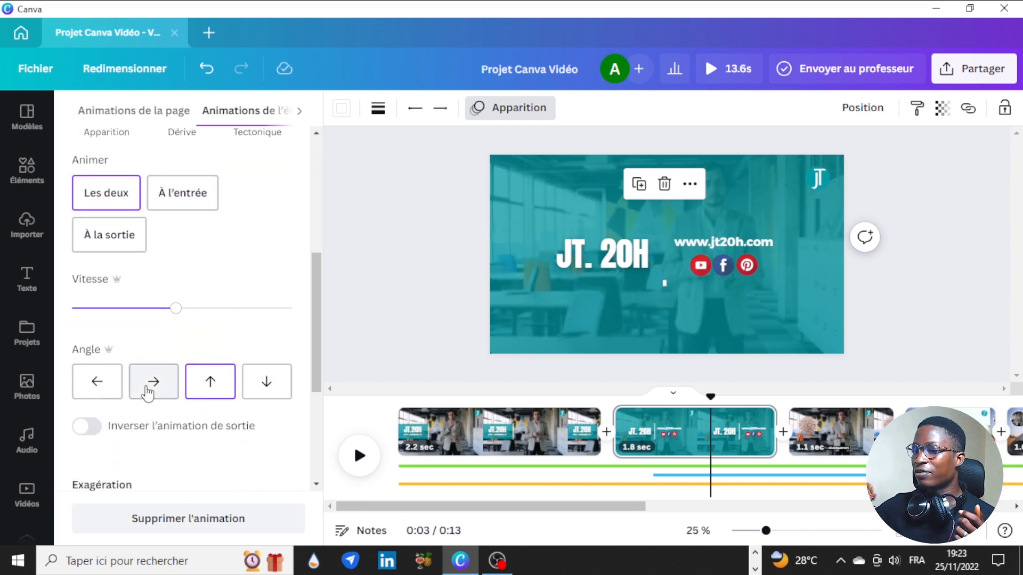
{"action": "left_click", "coordinate": [151, 389]}
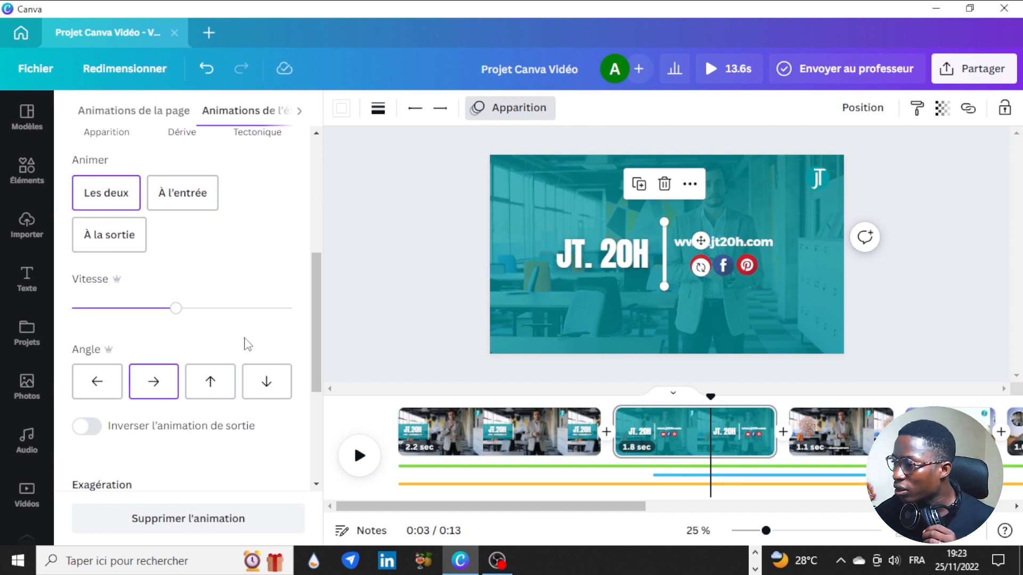
{"action": "scroll", "coordinate": [207, 256], "scroll_direction": "up", "scroll_amount": 3}
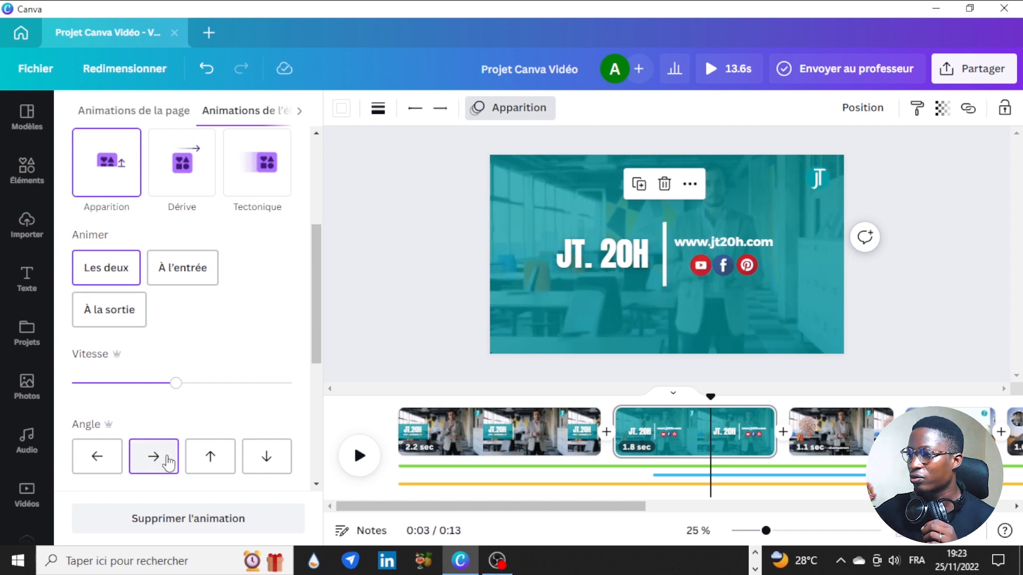
{"action": "left_click", "coordinate": [457, 291]}
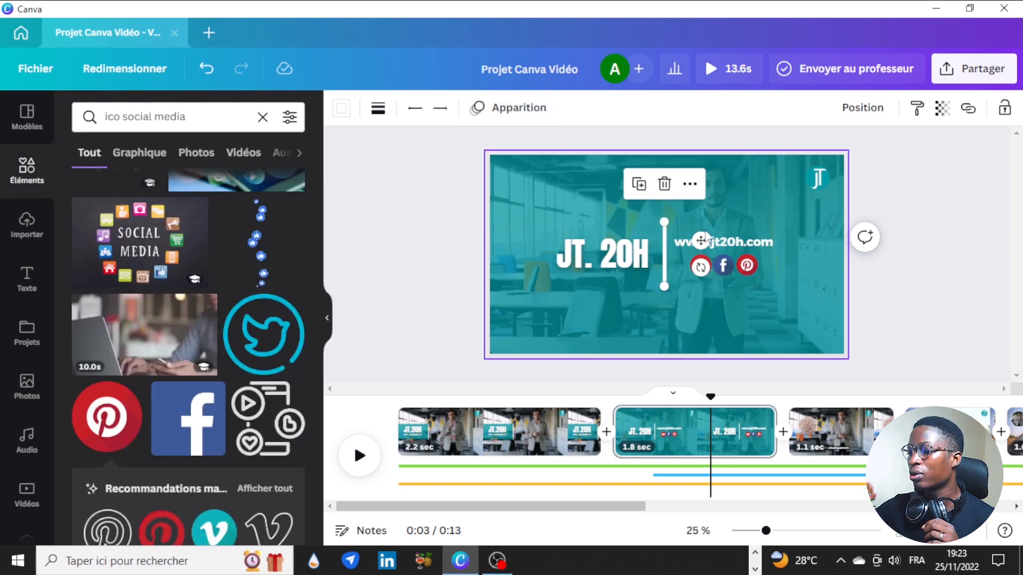
{"action": "left_click", "coordinate": [585, 252]}
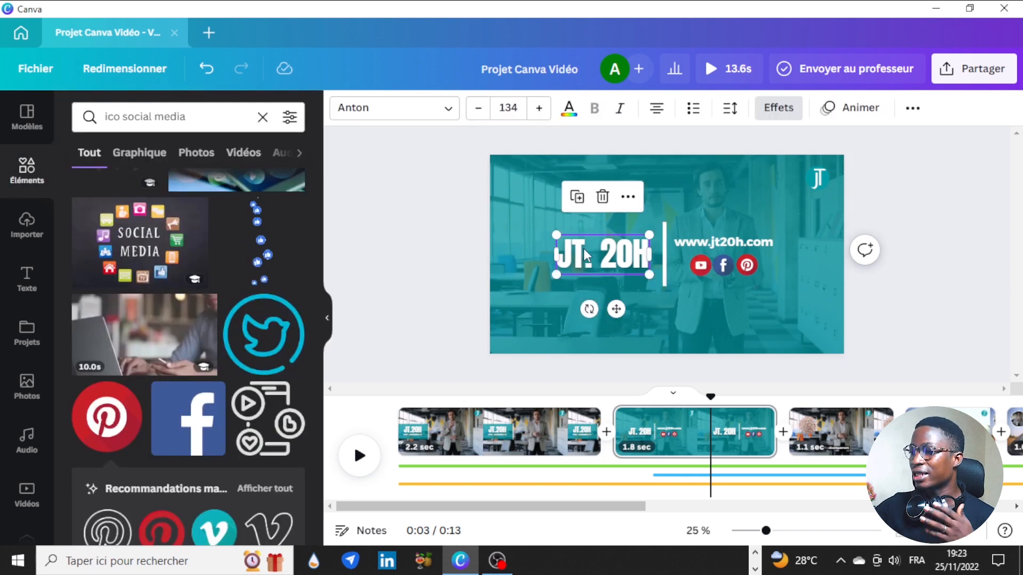
{"action": "left_click", "coordinate": [745, 242]}
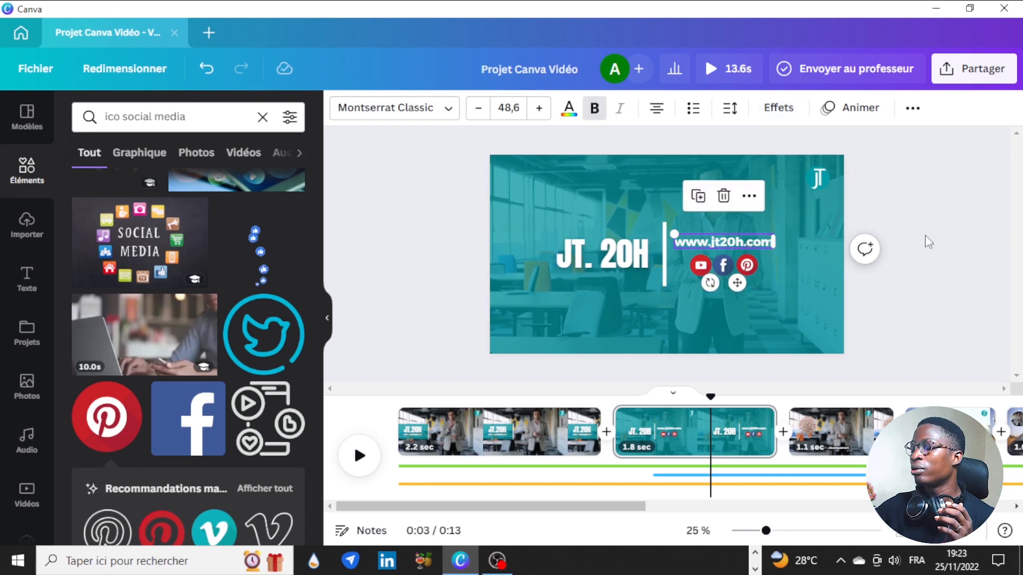
- Apply the Apparition animation to the "JT. 20H" title, on both entrance and exit, with a leftward angle
{"action": "left_click", "coordinate": [601, 253]}
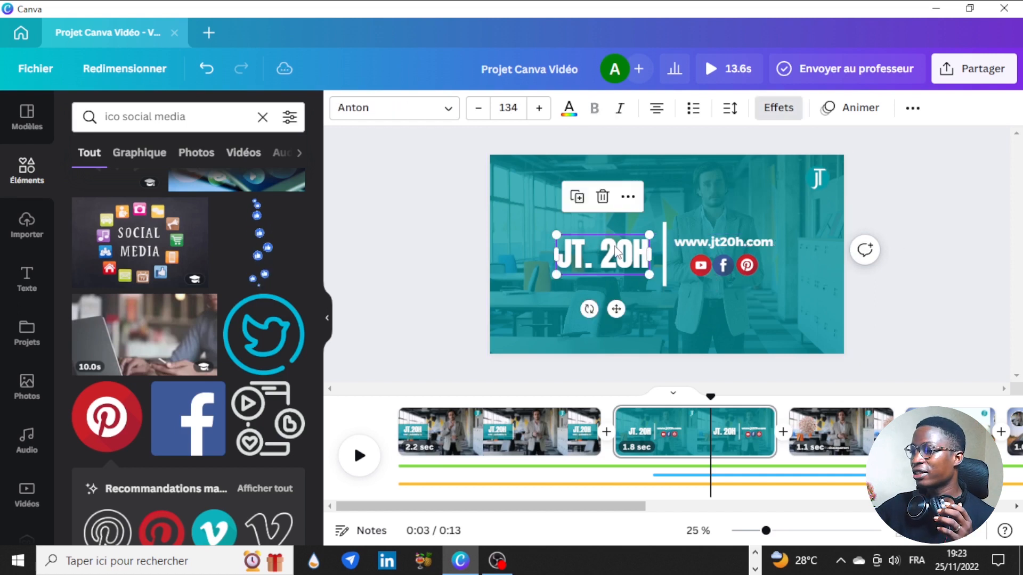
{"action": "left_click", "coordinate": [848, 112]}
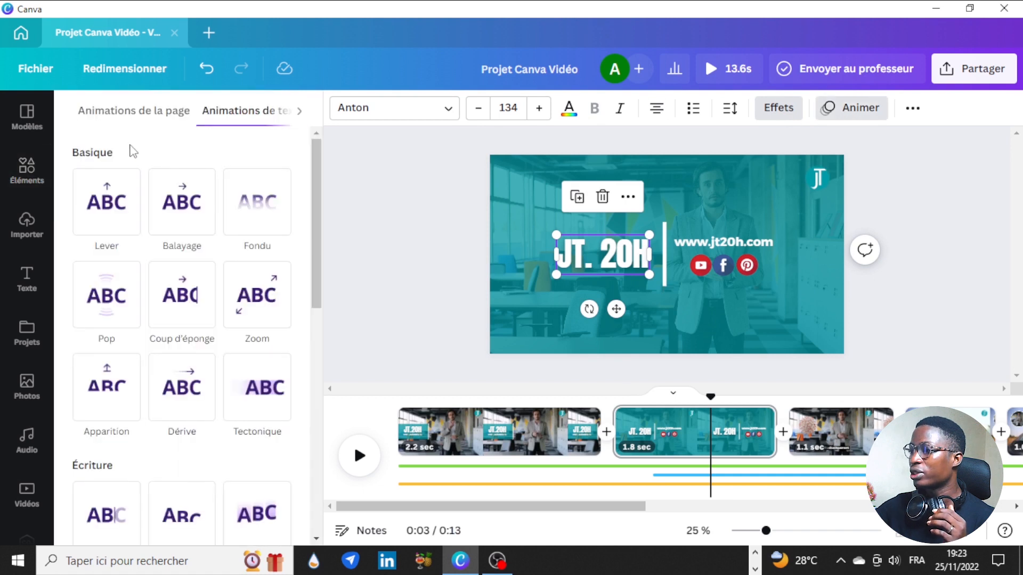
{"action": "left_click", "coordinate": [124, 367]}
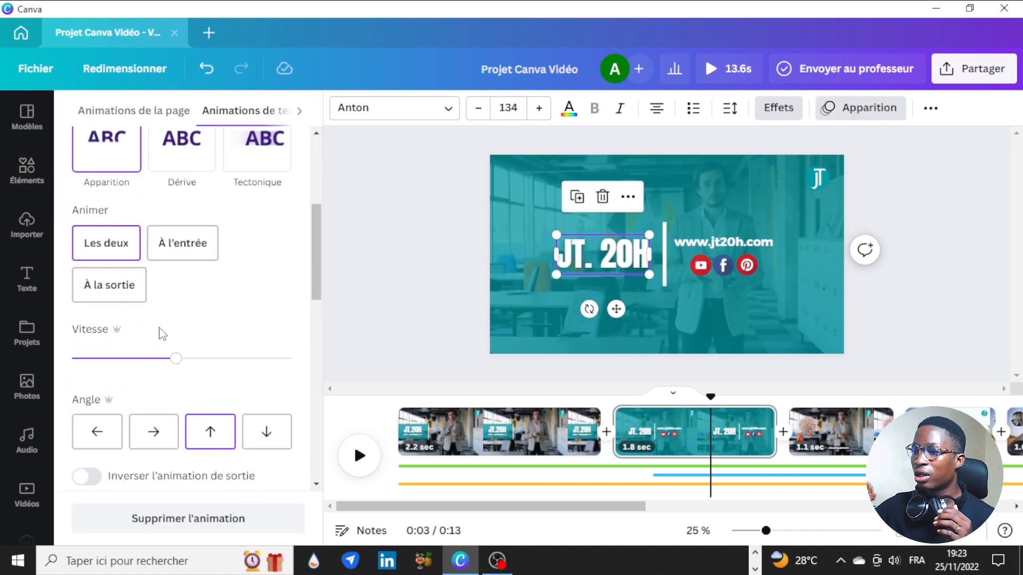
{"action": "left_click", "coordinate": [110, 441]}
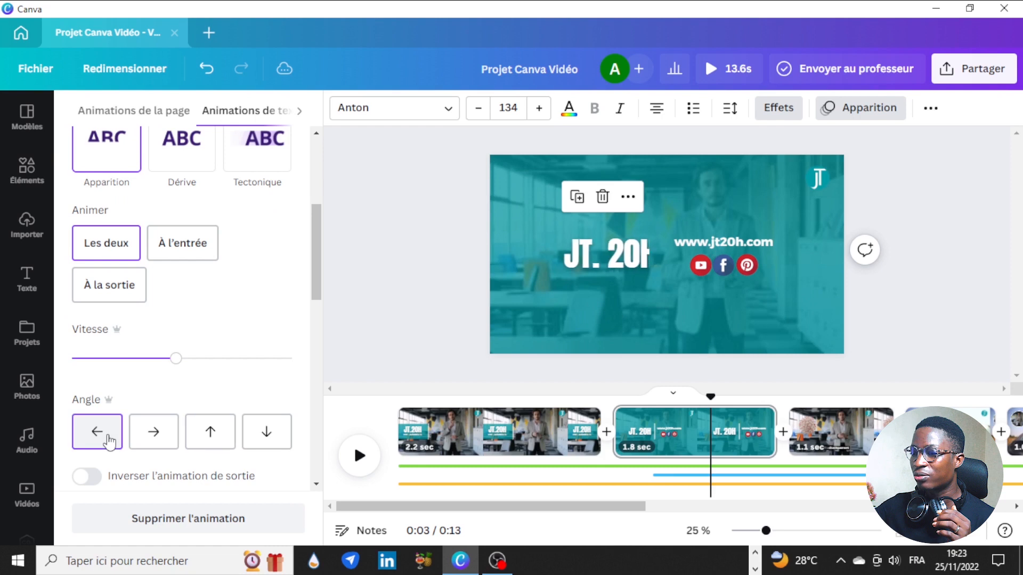
{"action": "left_click", "coordinate": [720, 241]}
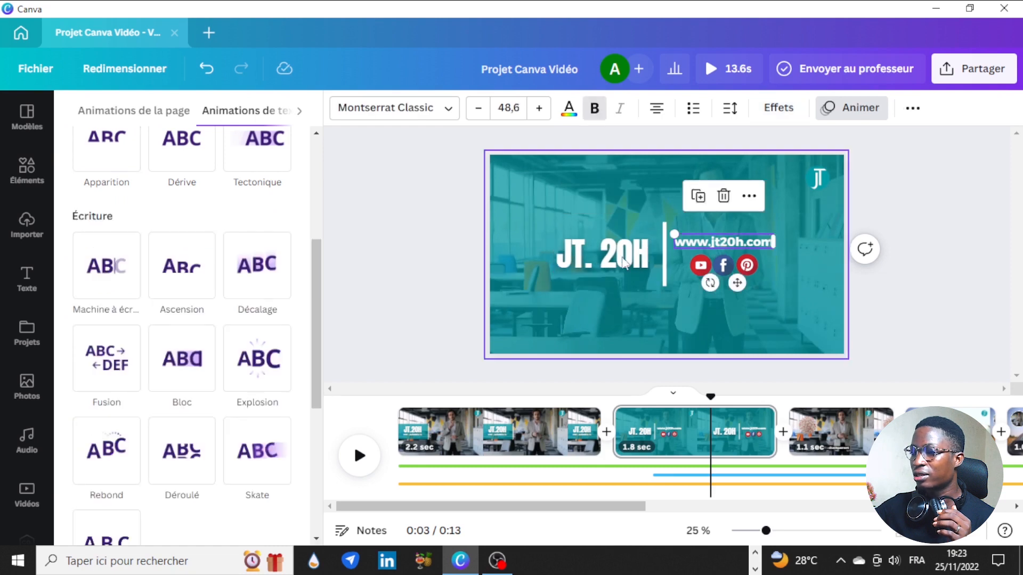
{"action": "scroll", "coordinate": [138, 257], "scroll_direction": "up", "scroll_amount": 2}
{"action": "left_click", "coordinate": [109, 280]}
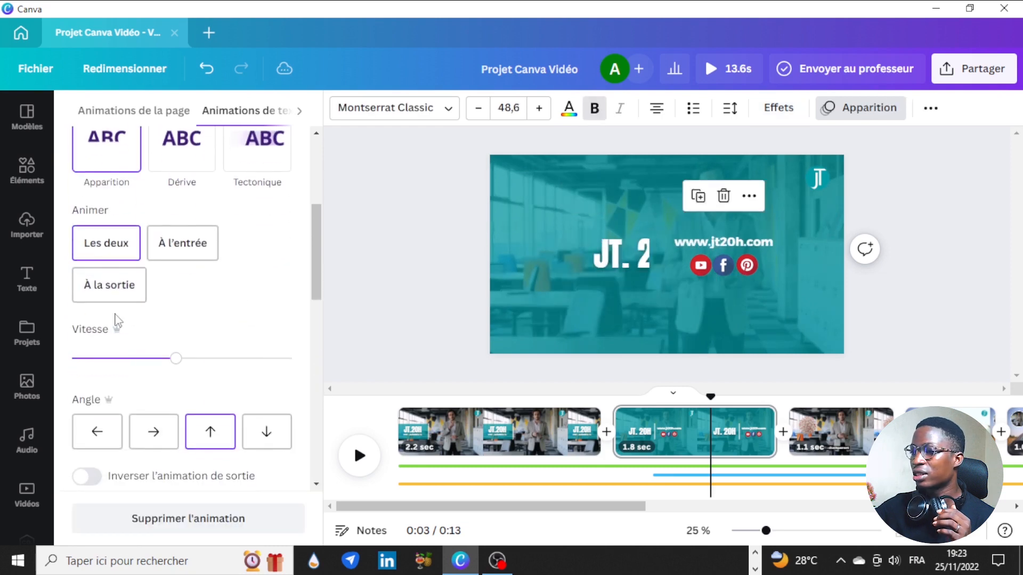
{"action": "left_click", "coordinate": [156, 437]}
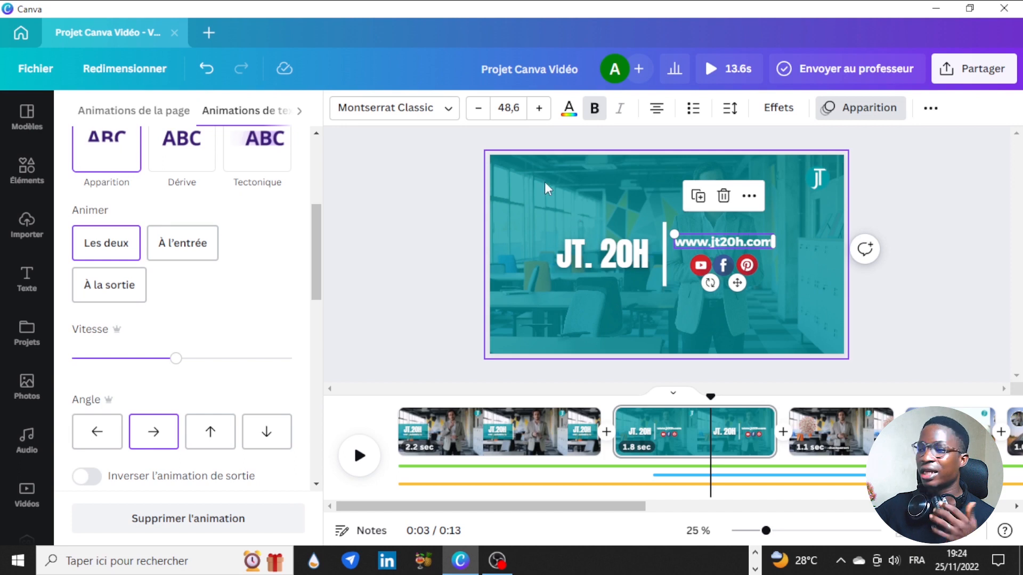
- Group the YouTube, Facebook and Pinterest icons and apply the Lever animation to the group, on both entrance and exit, with an upward angle
{"action": "left_click_drag", "start_coordinate": [917, 304], "coordinate": [701, 267]}
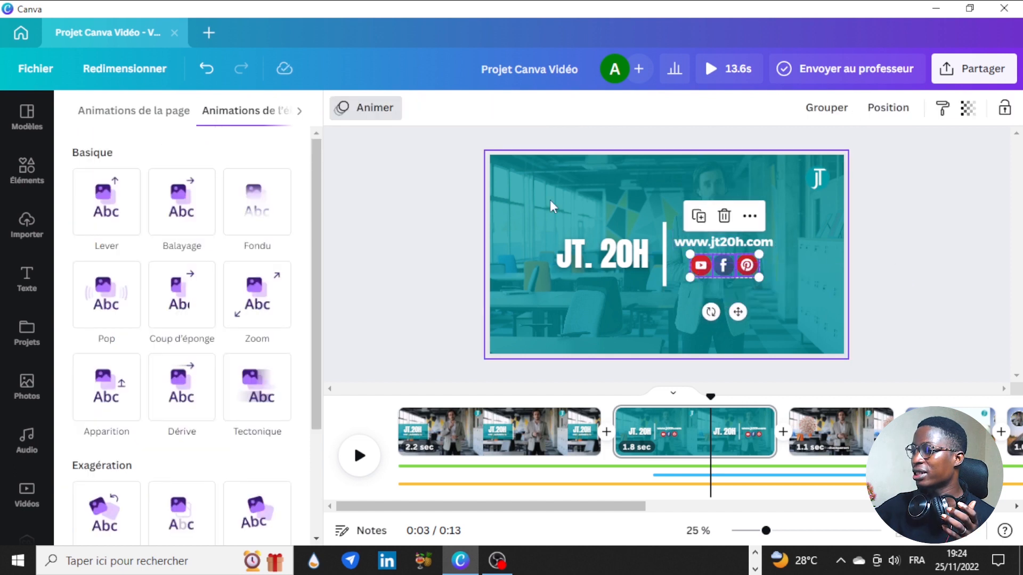
{"action": "left_click", "coordinate": [820, 112]}
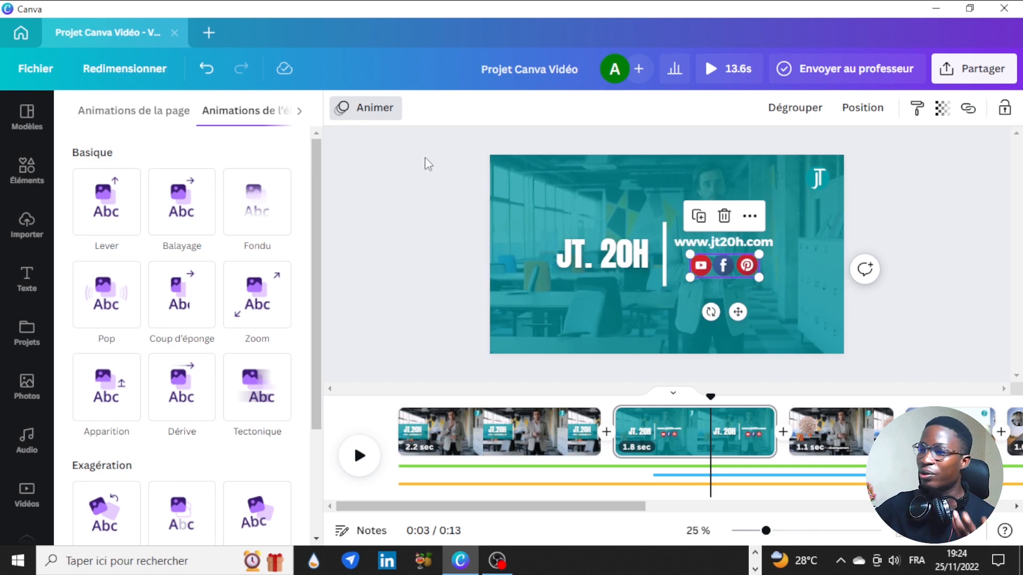
{"action": "left_click", "coordinate": [365, 111]}
{"action": "left_click", "coordinate": [365, 110]}
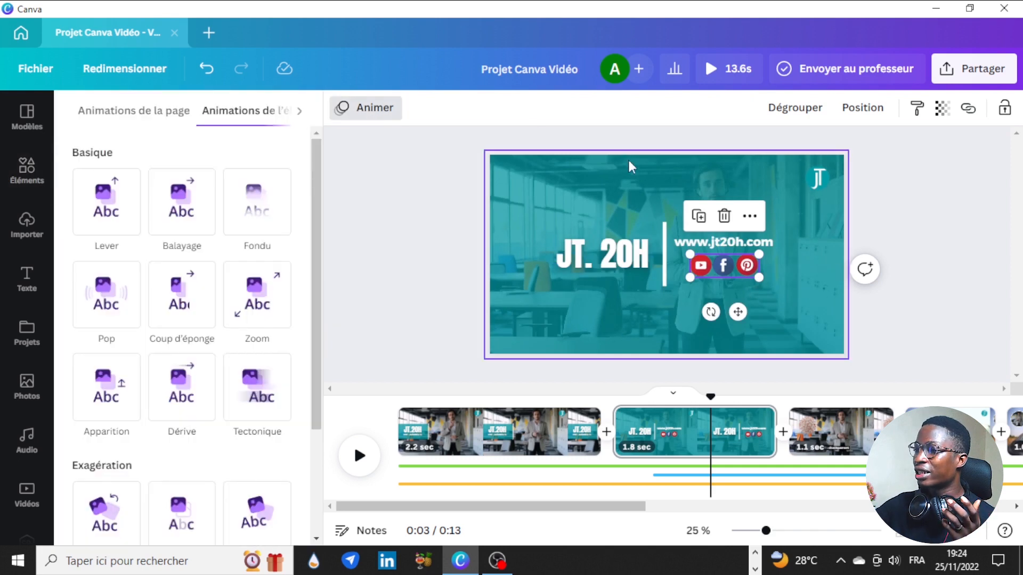
{"action": "left_click", "coordinate": [101, 176]}
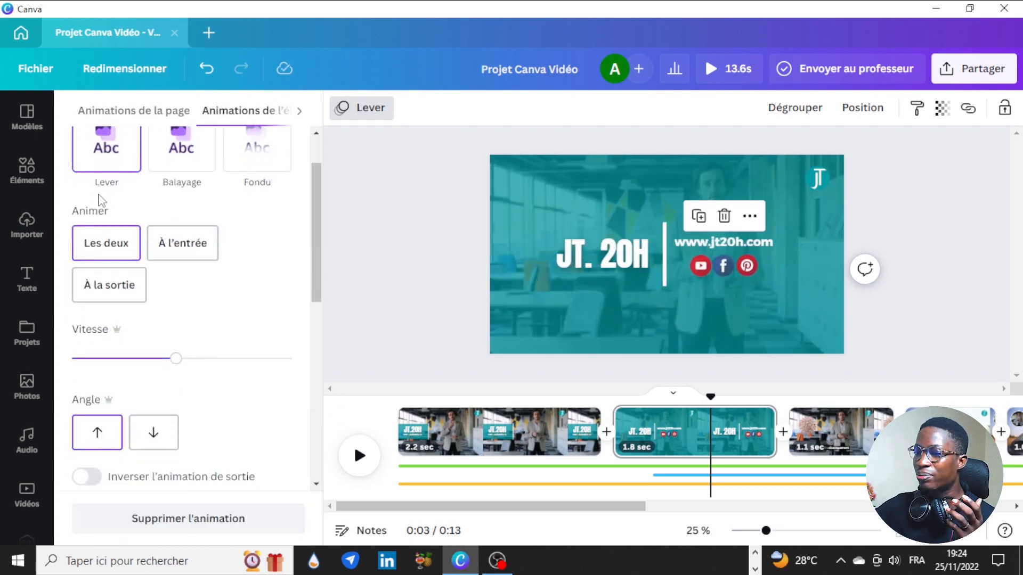
{"action": "scroll", "coordinate": [196, 205], "scroll_direction": "up", "scroll_amount": 1}
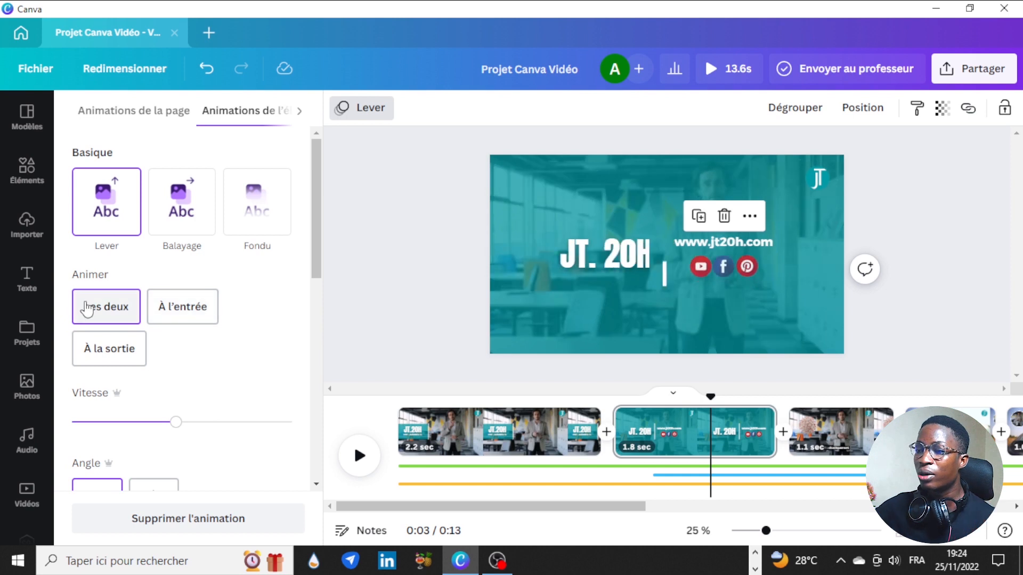
{"action": "scroll", "coordinate": [298, 366], "scroll_direction": "down", "scroll_amount": 3}
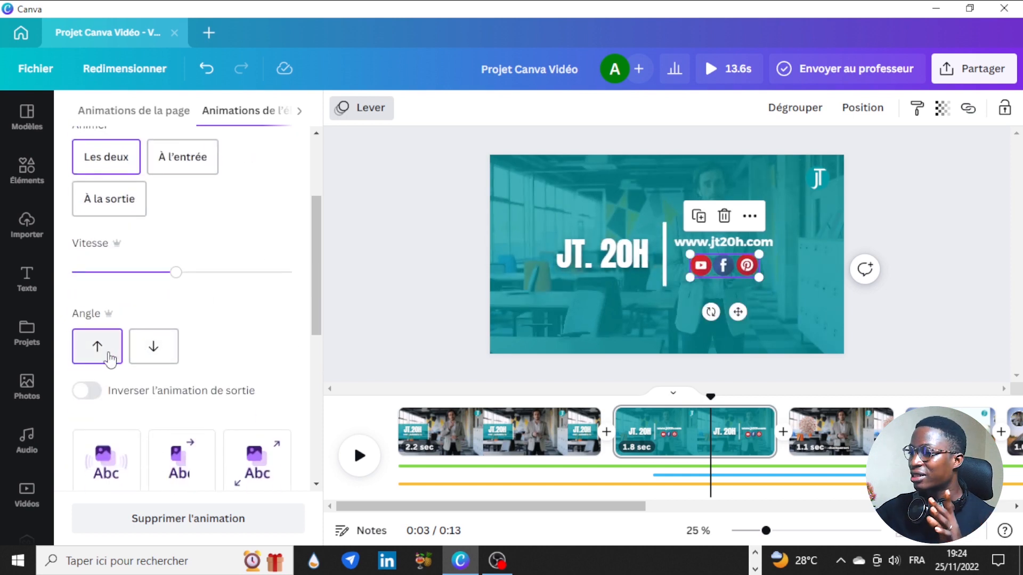
{"action": "left_click", "coordinate": [373, 255]}
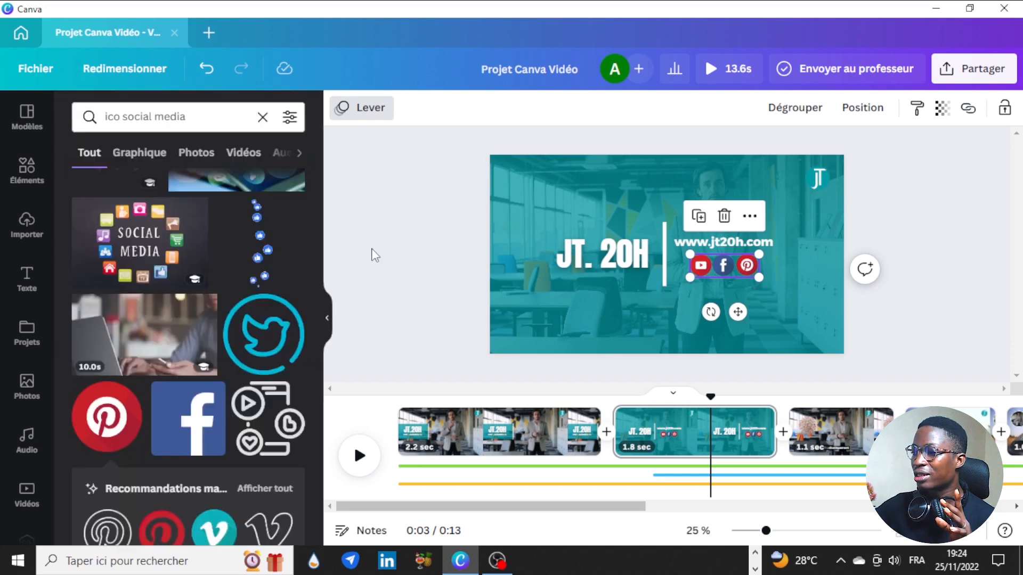
- Play the second scene from its start to preview the title, divider line, web address and icon animations
{"action": "left_click_drag", "start_coordinate": [708, 395], "coordinate": [614, 398]}
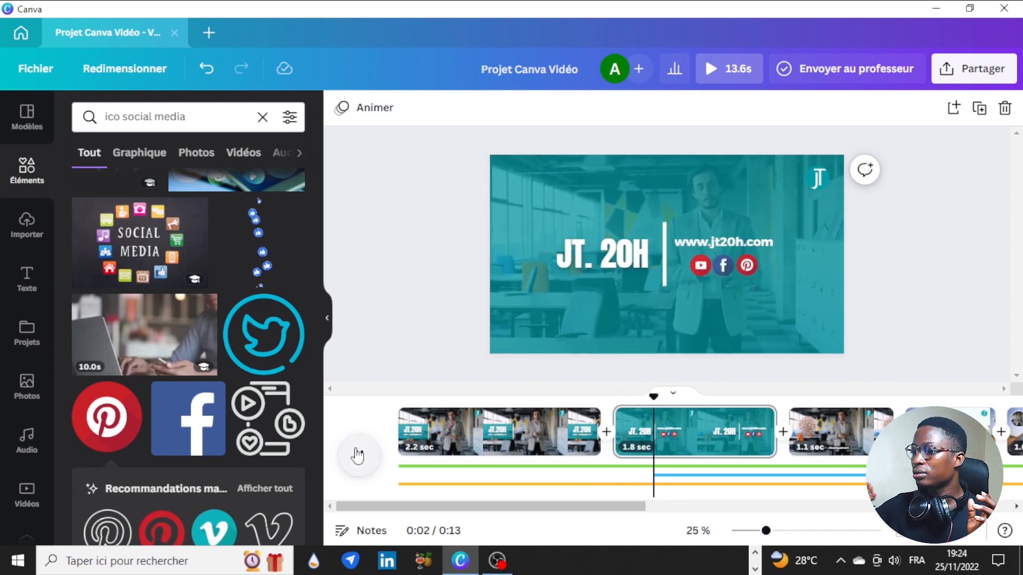
{"action": "left_click_drag", "start_coordinate": [722, 397], "coordinate": [613, 398]}
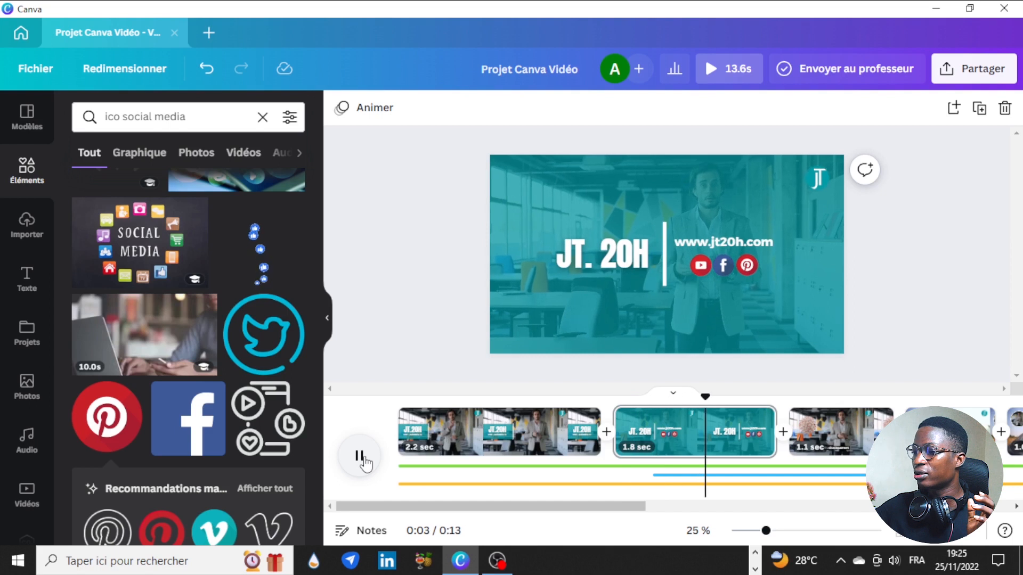
{"action": "left_click", "coordinate": [362, 457]}
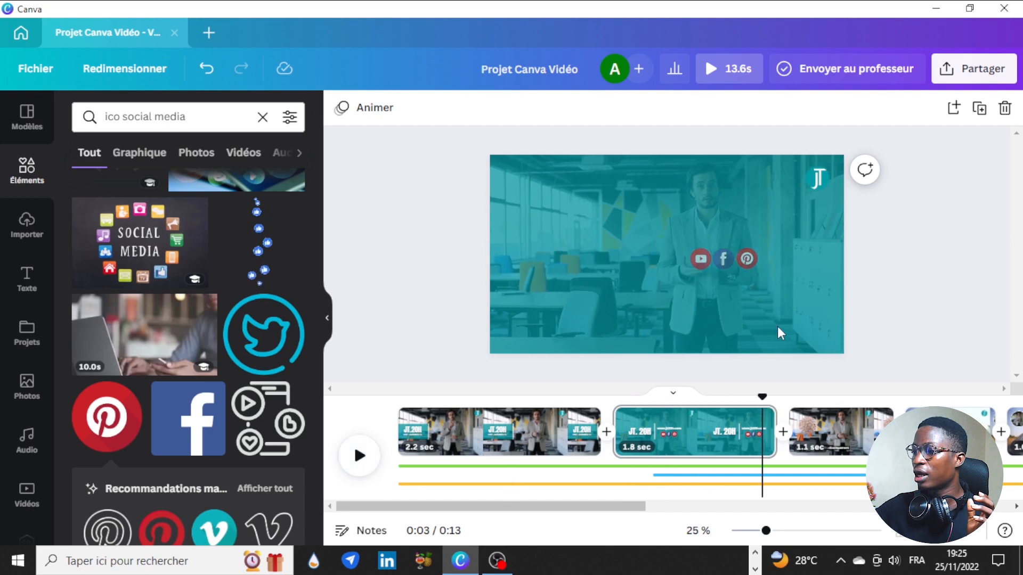